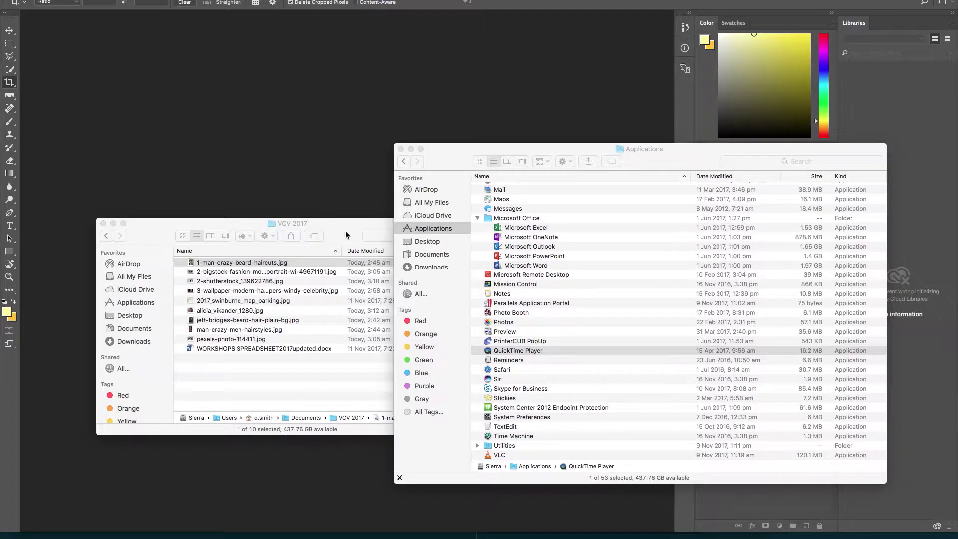
Open 1-man-crazy-beard-haircuts.jpg from the VCV 2017 folder with Adobe Photoshop CC 2017.
{"action": "left_click", "coordinate": [338, 230]}
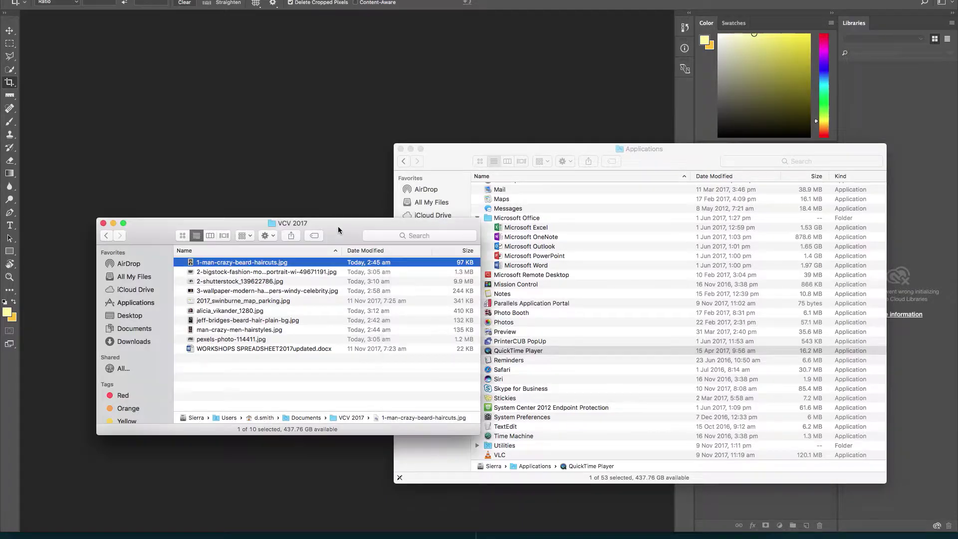
{"action": "right_click", "coordinate": [247, 264]}
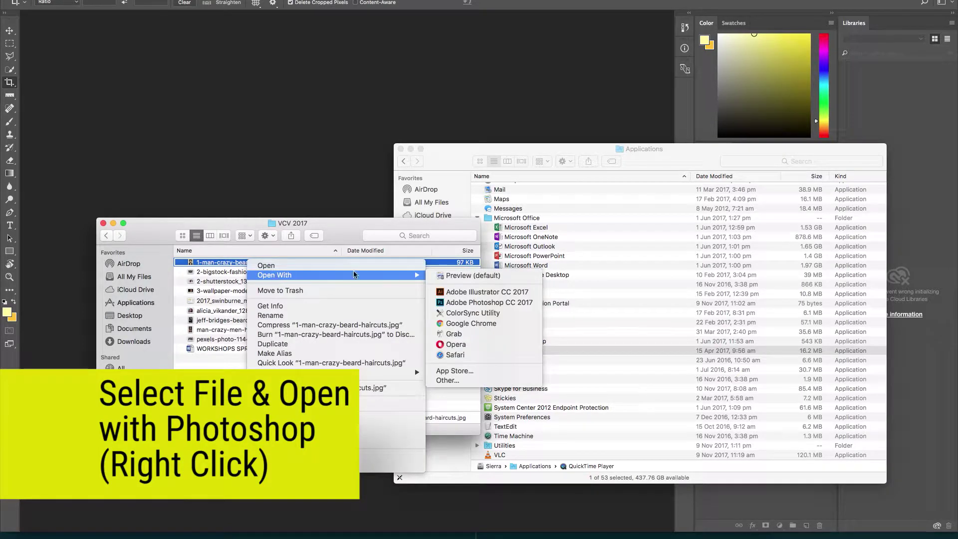
{"action": "left_click", "coordinate": [478, 302]}
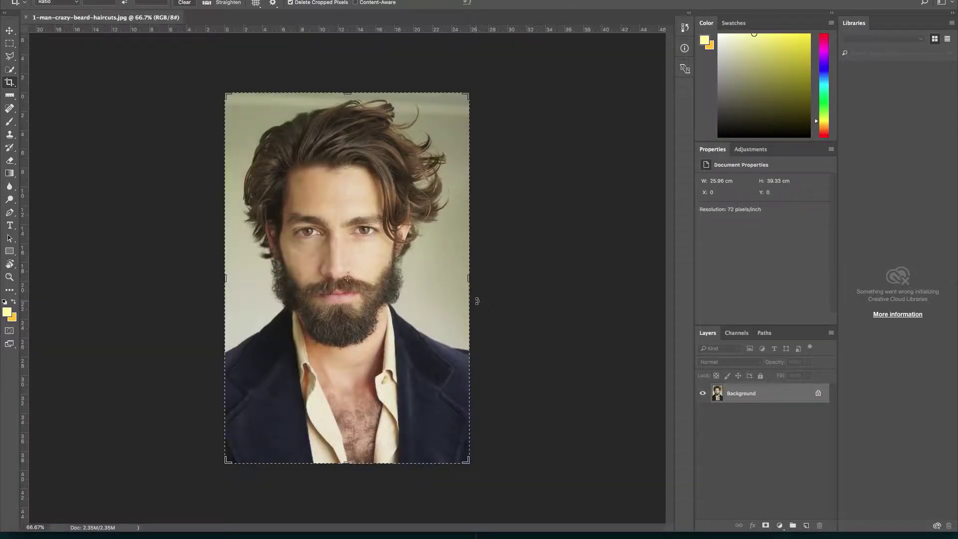
With the Move tool at 100% zoom, float the Channels panel, enlarged to show RGB, Red, Green and Blue.
{"action": "left_click", "coordinate": [13, 35]}
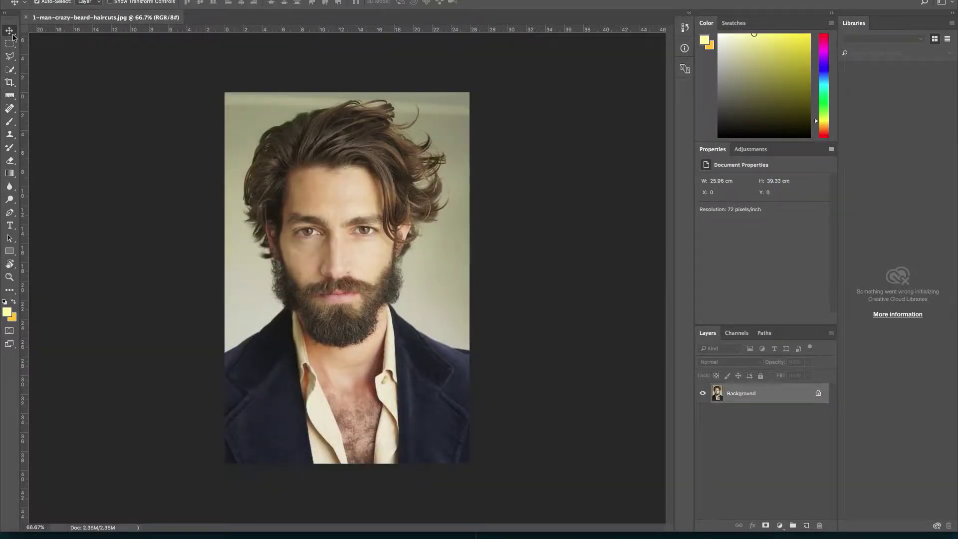
{"action": "key", "text": "ctrl+1"}
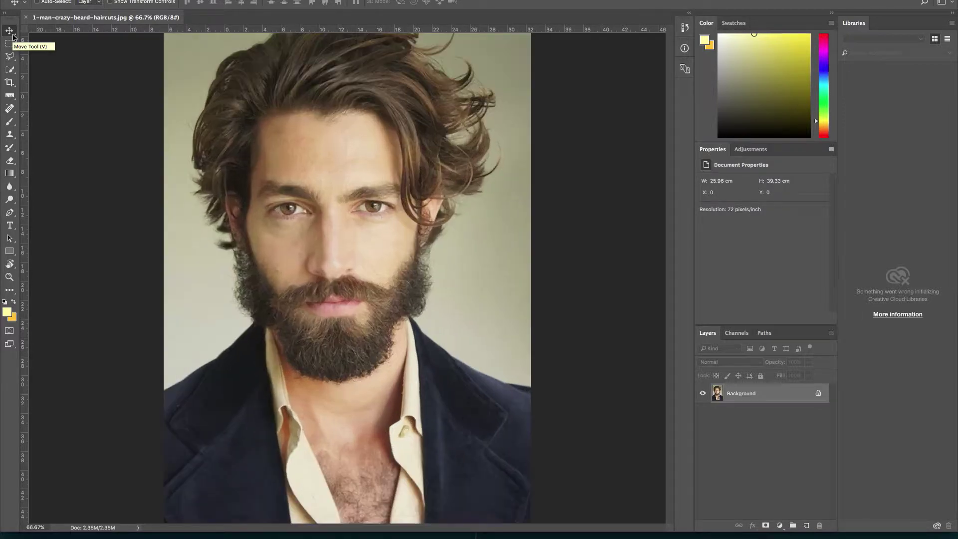
{"action": "scroll", "coordinate": [175, 114], "scroll_direction": "up", "scroll_amount": 3}
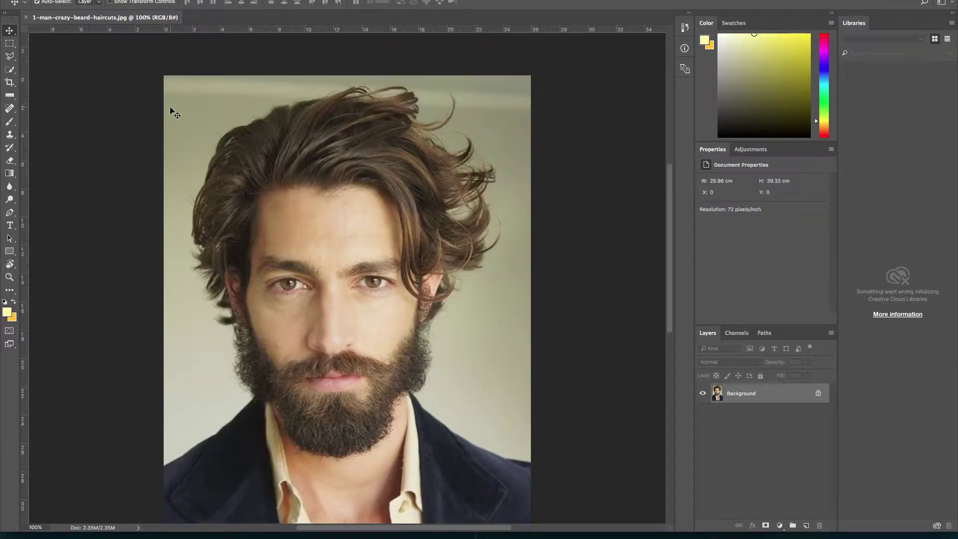
{"action": "left_click", "coordinate": [736, 333]}
{"action": "left_click_drag", "start_coordinate": [730, 337], "coordinate": [517, 178]}
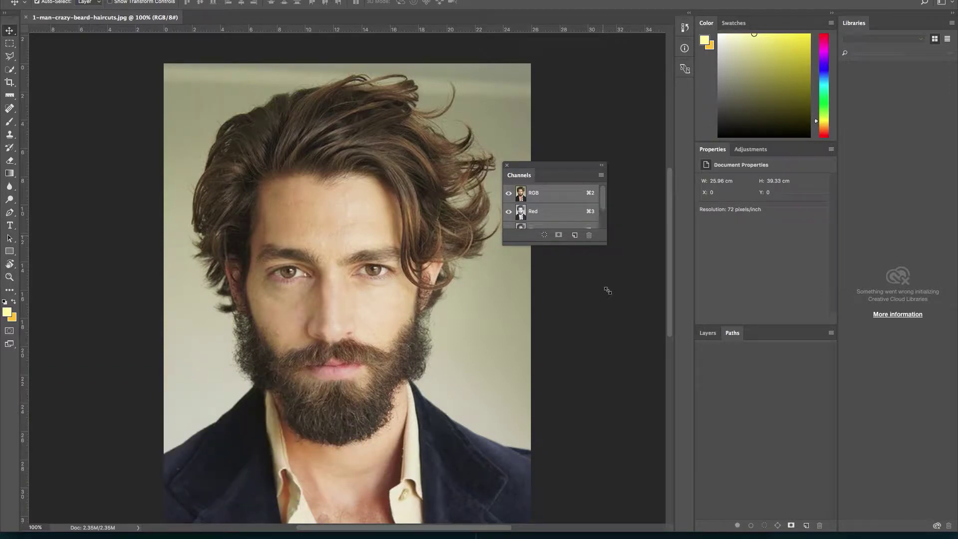
{"action": "left_click_drag", "start_coordinate": [604, 238], "coordinate": [611, 308]}
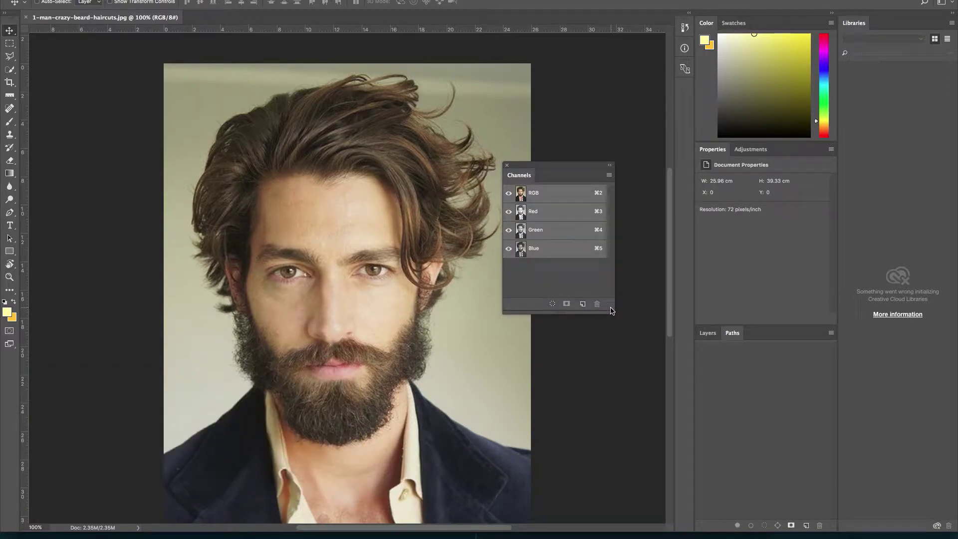
Compare the Red, Green and Blue channels, settle on Blue, and duplicate it as Blue copy.
{"action": "key", "text": "super+3"}
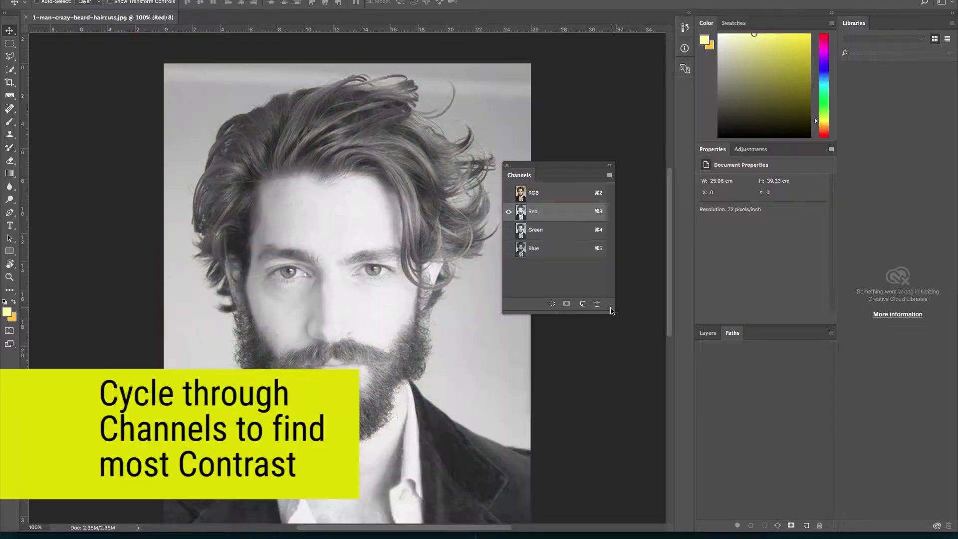
{"action": "key", "text": "super+4"}
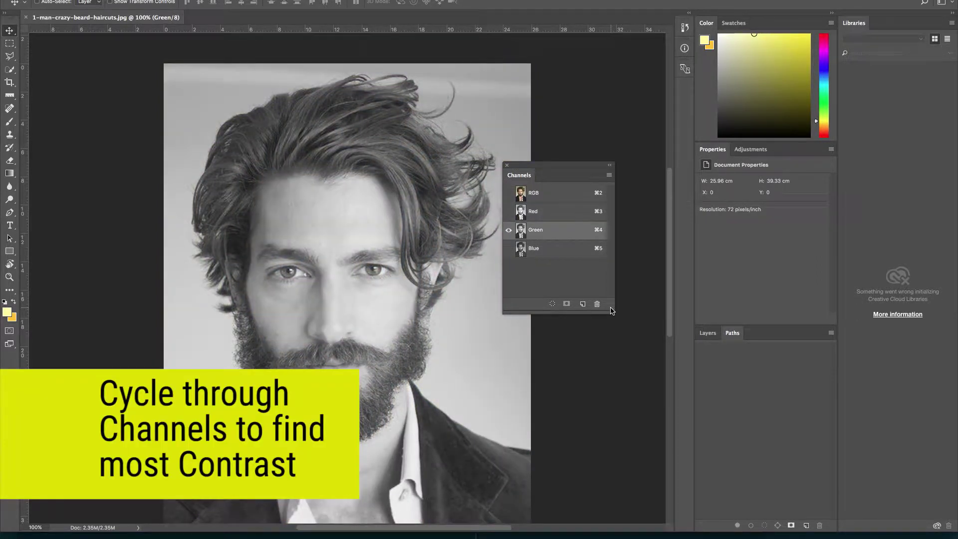
{"action": "key", "text": "super+5"}
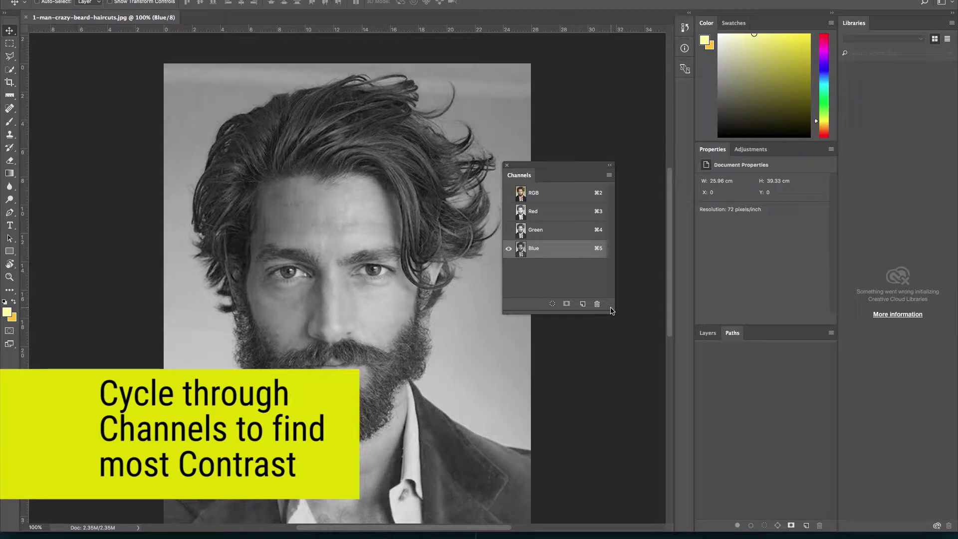
{"action": "key", "text": "super+4"}
{"action": "key", "text": "super+3"}
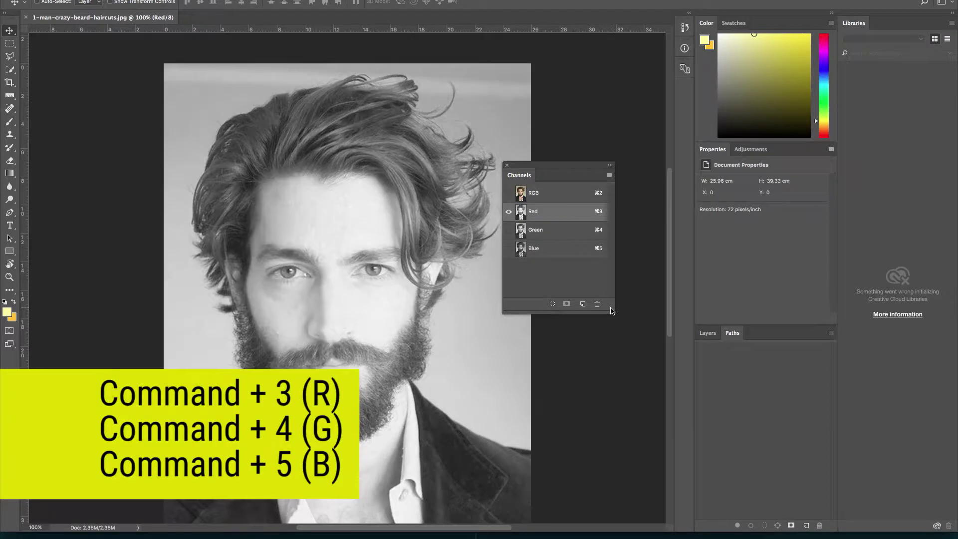
{"action": "key", "text": "super+4"}
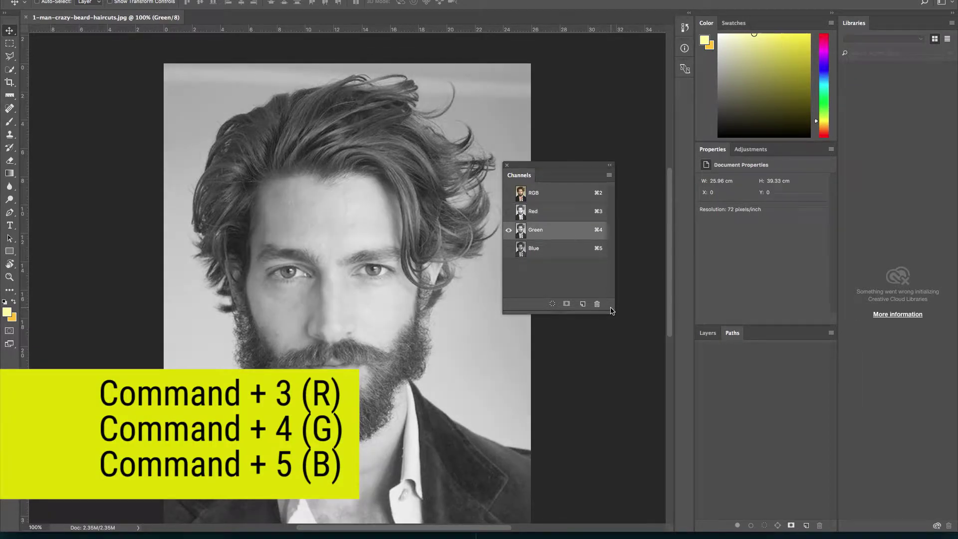
{"action": "key", "text": "super+5"}
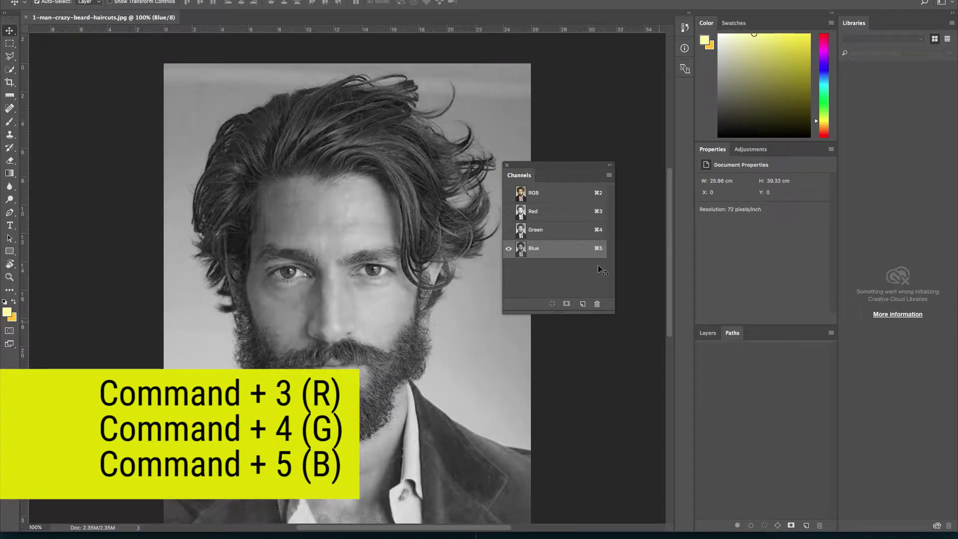
{"action": "left_click_drag", "start_coordinate": [551, 252], "coordinate": [582, 306]}
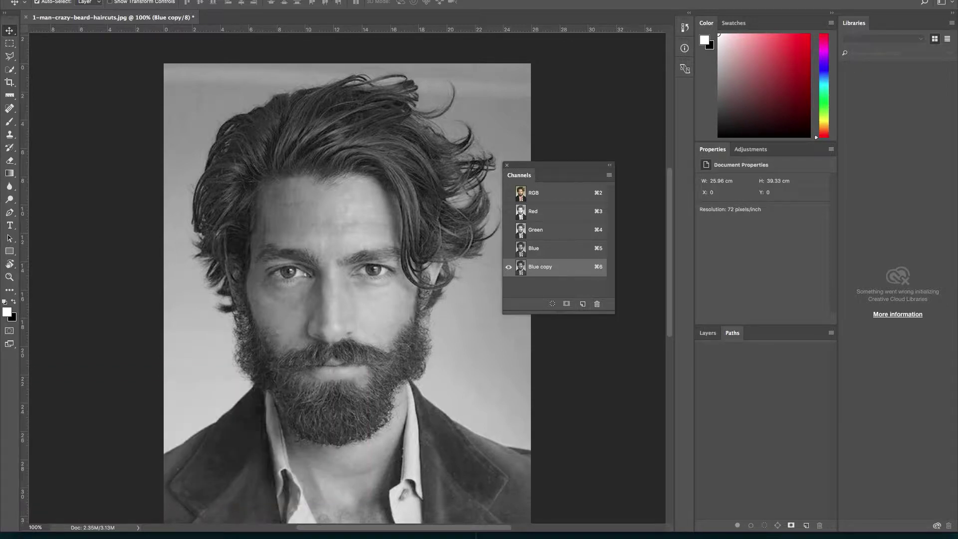
Rename the Blue copy channel to 'mask' and move the Channels panel further right.
{"action": "double_click", "coordinate": [544, 266]}
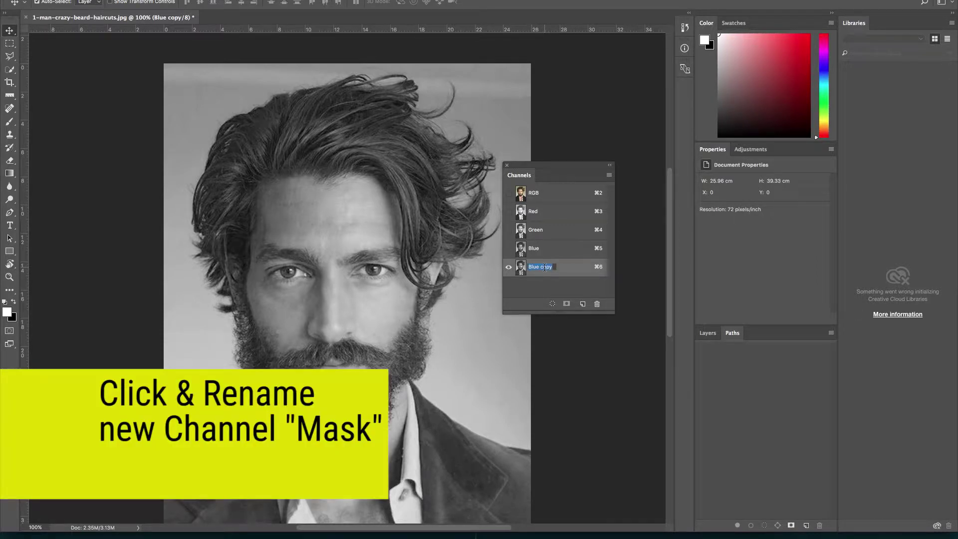
{"action": "type", "text": "mask"}
{"action": "key", "text": "Return"}
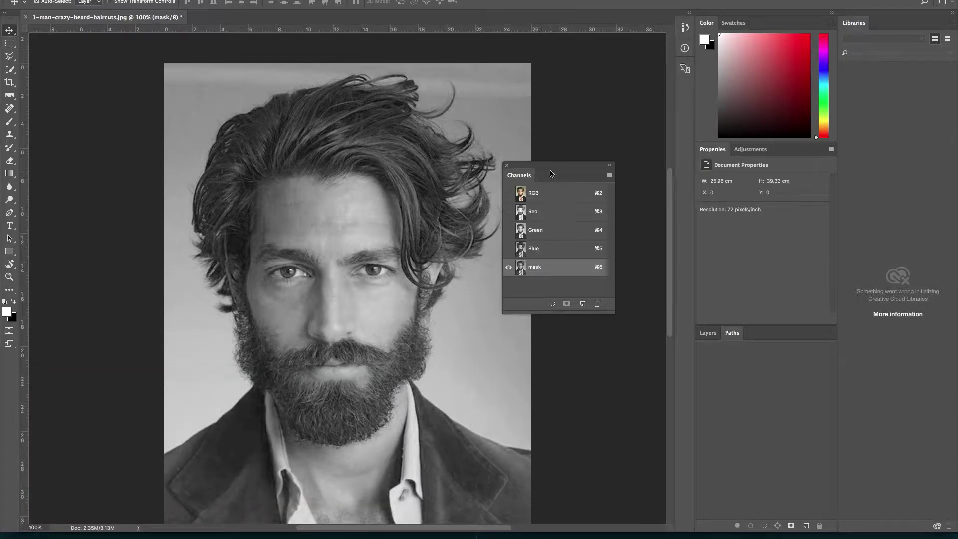
{"action": "left_click_drag", "start_coordinate": [549, 170], "coordinate": [593, 170]}
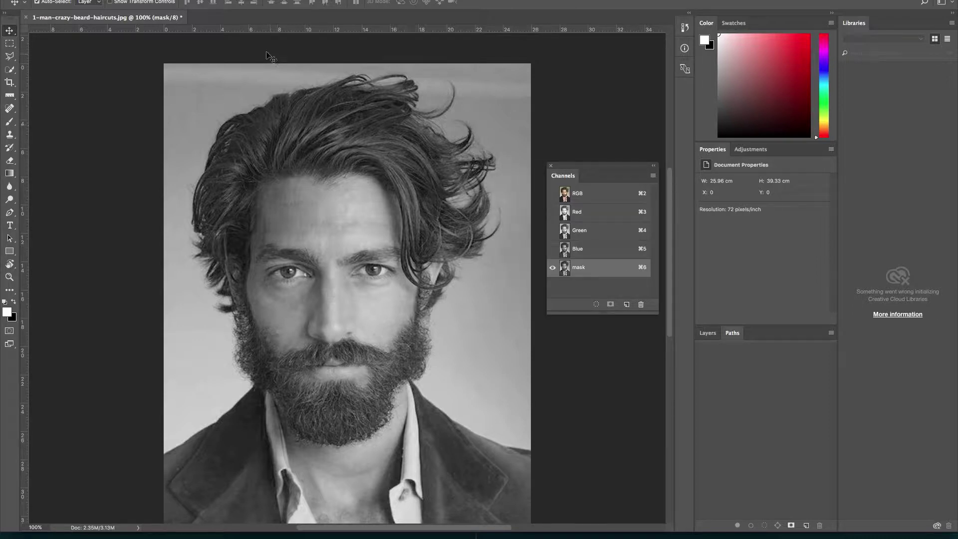
{"action": "left_click", "coordinate": [138, 0]}
{"action": "mouse_move", "coordinate": [153, 4]}
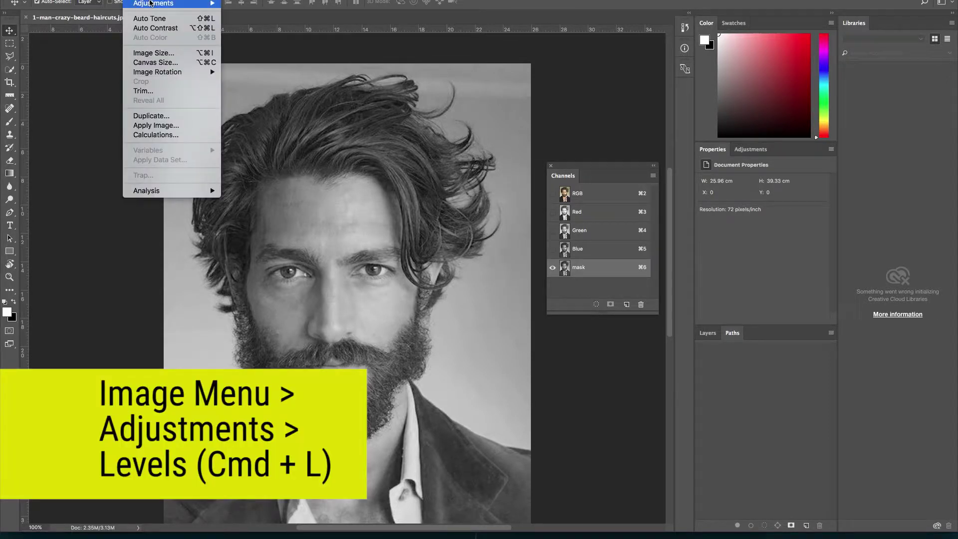
Apply Levels to the mask channel with input levels 23, 0.44 and 146.
{"action": "left_click", "coordinate": [244, 12]}
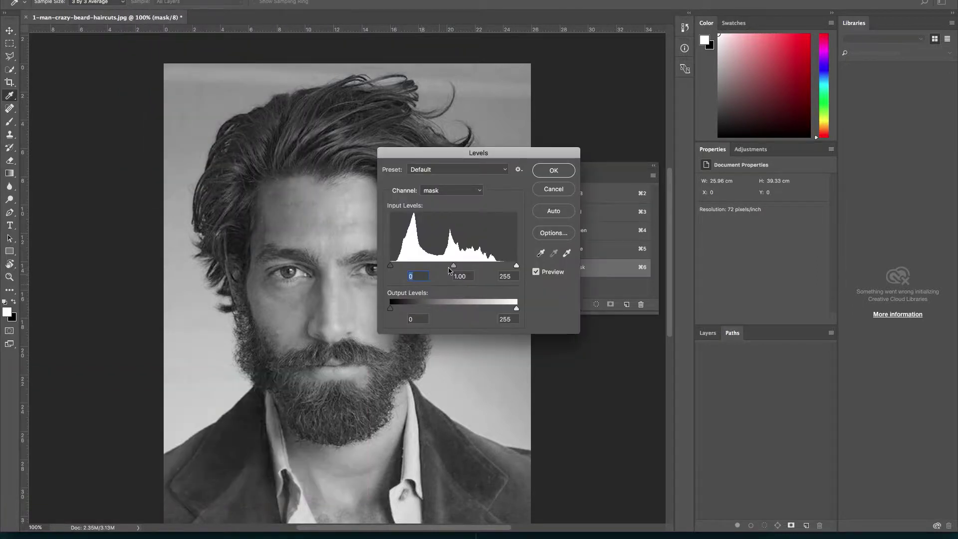
{"action": "left_click_drag", "start_coordinate": [516, 266], "coordinate": [501, 265]}
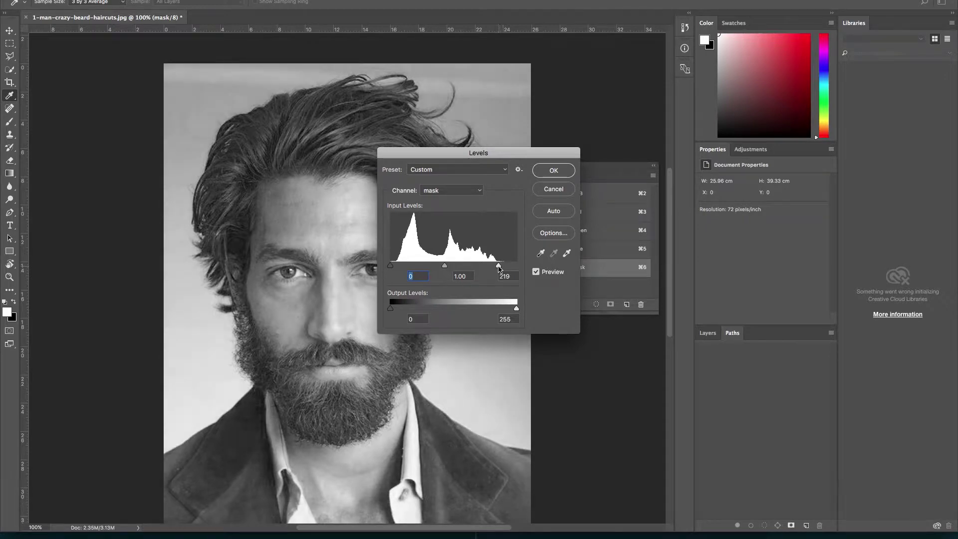
{"action": "left_click_drag", "start_coordinate": [495, 265], "coordinate": [493, 266]}
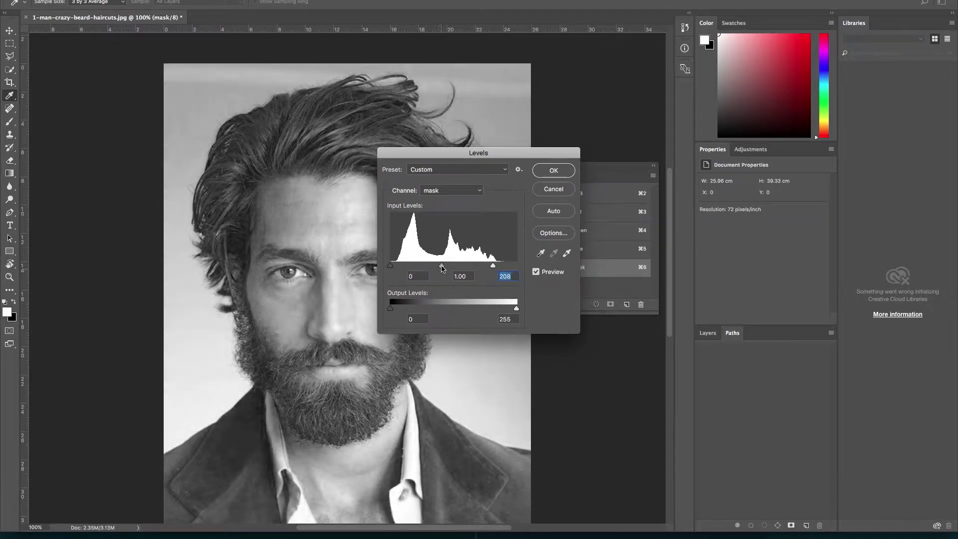
{"action": "left_click_drag", "start_coordinate": [465, 267], "coordinate": [465, 267]}
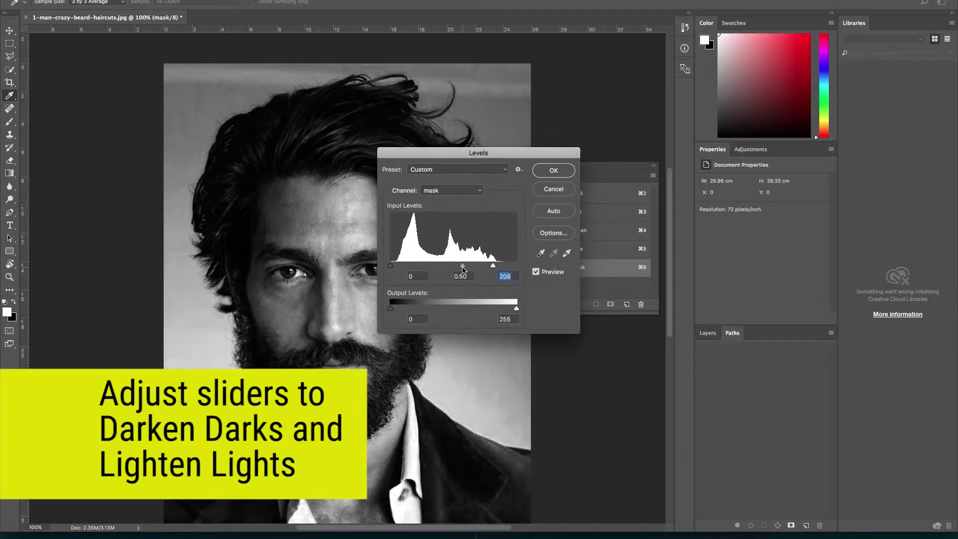
{"action": "left_click_drag", "start_coordinate": [461, 267], "coordinate": [463, 268]}
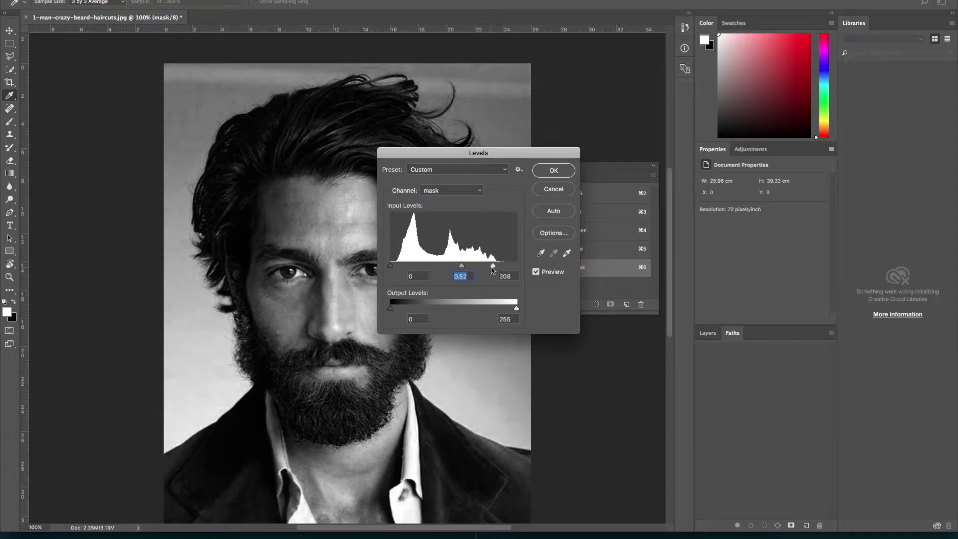
{"action": "left_click_drag", "start_coordinate": [493, 266], "coordinate": [470, 268]}
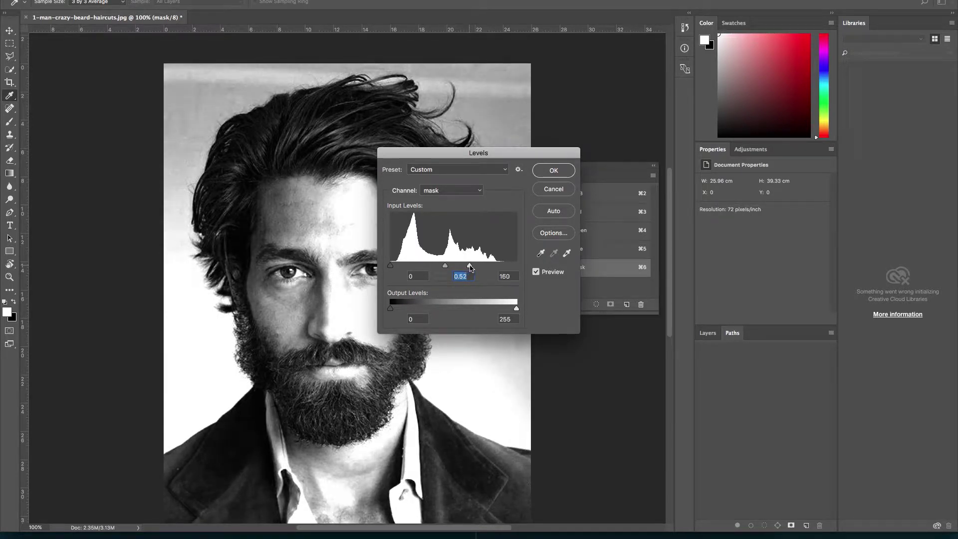
{"action": "left_click", "coordinate": [471, 266]}
{"action": "left_click_drag", "start_coordinate": [446, 266], "coordinate": [449, 266]}
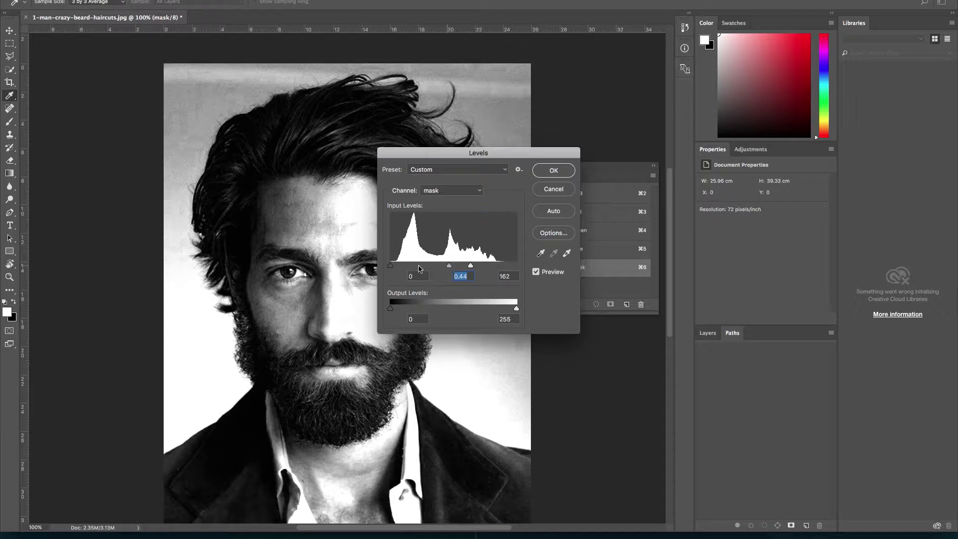
{"action": "left_click_drag", "start_coordinate": [395, 266], "coordinate": [402, 266]}
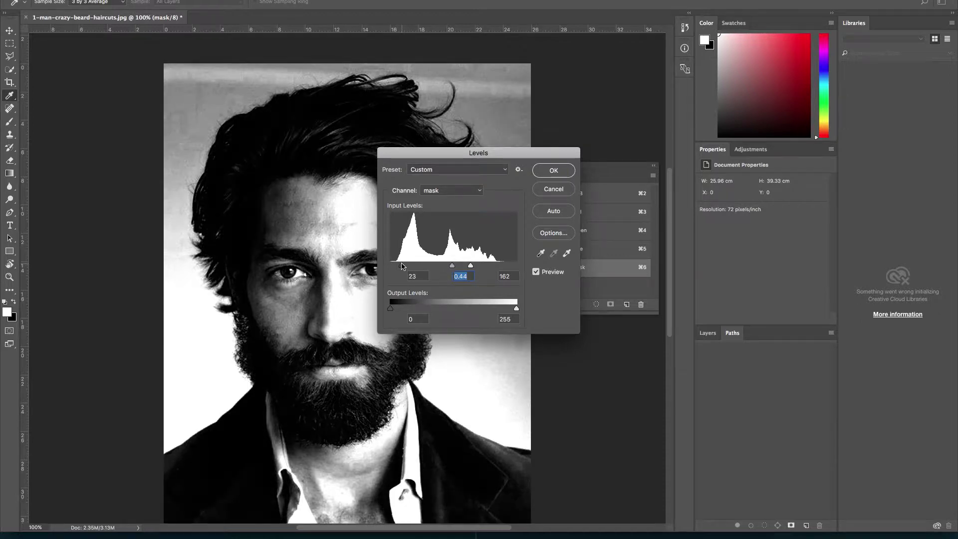
{"action": "left_click", "coordinate": [401, 266]}
{"action": "left_click_drag", "start_coordinate": [471, 266], "coordinate": [460, 268]}
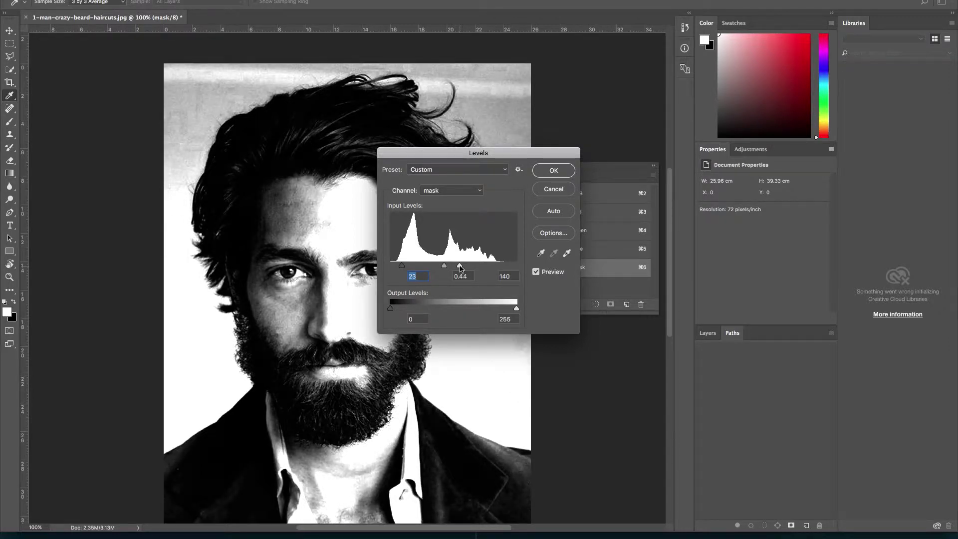
{"action": "left_click_drag", "start_coordinate": [462, 268], "coordinate": [463, 269]}
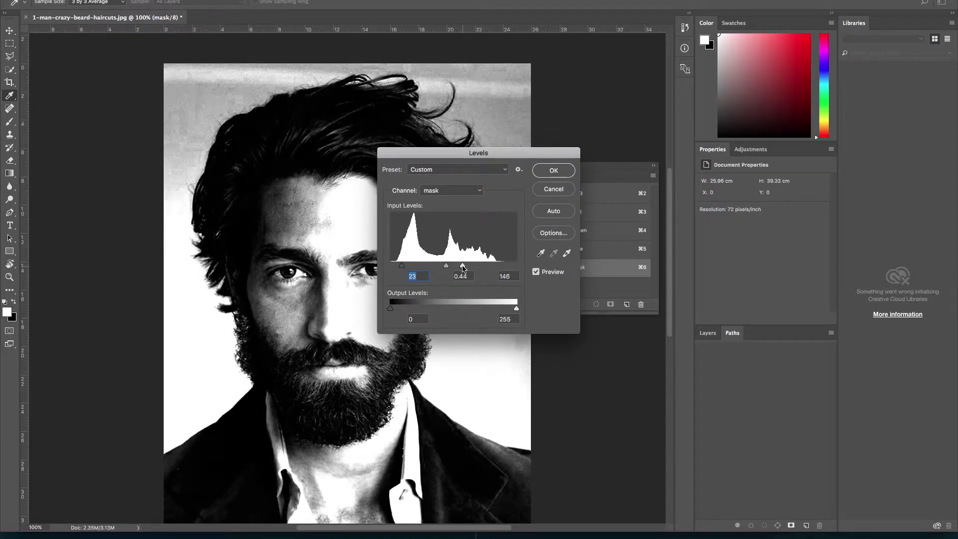
{"action": "key", "text": "Tab"}
{"action": "key", "text": "Tab"}
{"action": "left_click", "coordinate": [559, 171]}
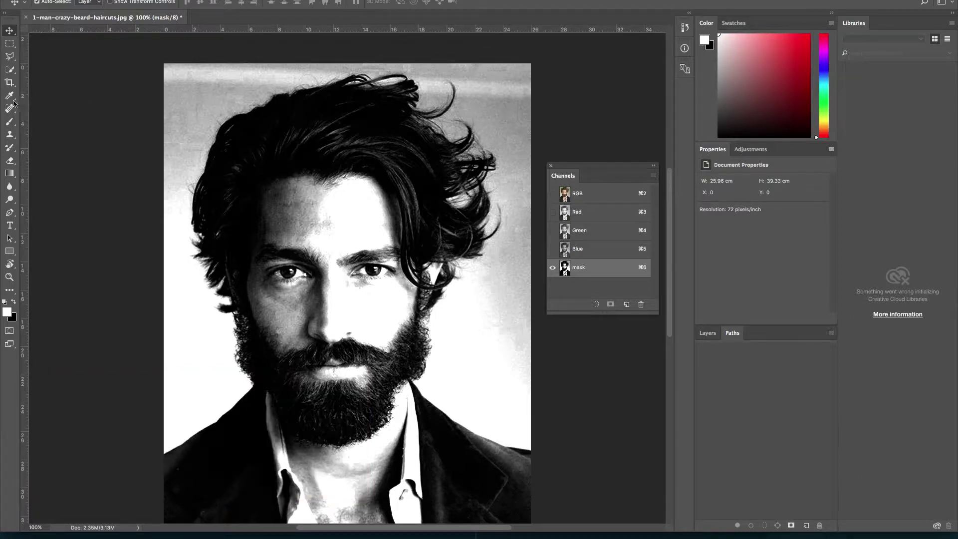
Switch to the Dodge Tool and lighten the background above the top-left of the hair.
{"action": "left_click", "coordinate": [10, 202]}
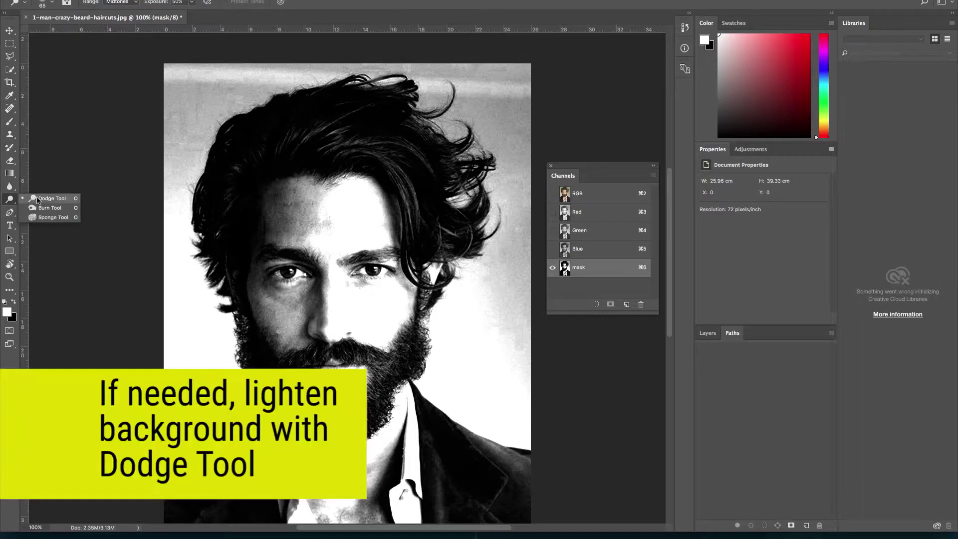
{"action": "left_click", "coordinate": [47, 200]}
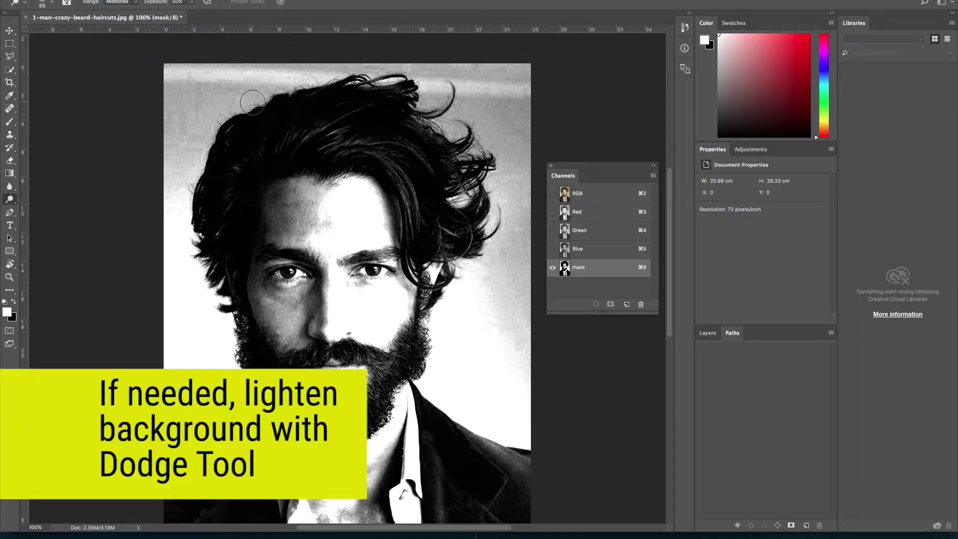
{"action": "mouse_move", "coordinate": [232, 112]}
{"action": "left_mouse_down"}
{"action": "mouse_move", "coordinate": [259, 99]}
{"action": "mouse_move", "coordinate": [240, 90]}
{"action": "mouse_move", "coordinate": [270, 83]}
{"action": "mouse_move", "coordinate": [214, 106]}
{"action": "mouse_move", "coordinate": [189, 174]}
{"action": "mouse_move", "coordinate": [225, 96]}
{"action": "mouse_move", "coordinate": [278, 75]}
{"action": "mouse_move", "coordinate": [350, 70]}
{"action": "mouse_move", "coordinate": [275, 80]}
{"action": "mouse_move", "coordinate": [218, 108]}
{"action": "left_mouse_up"}
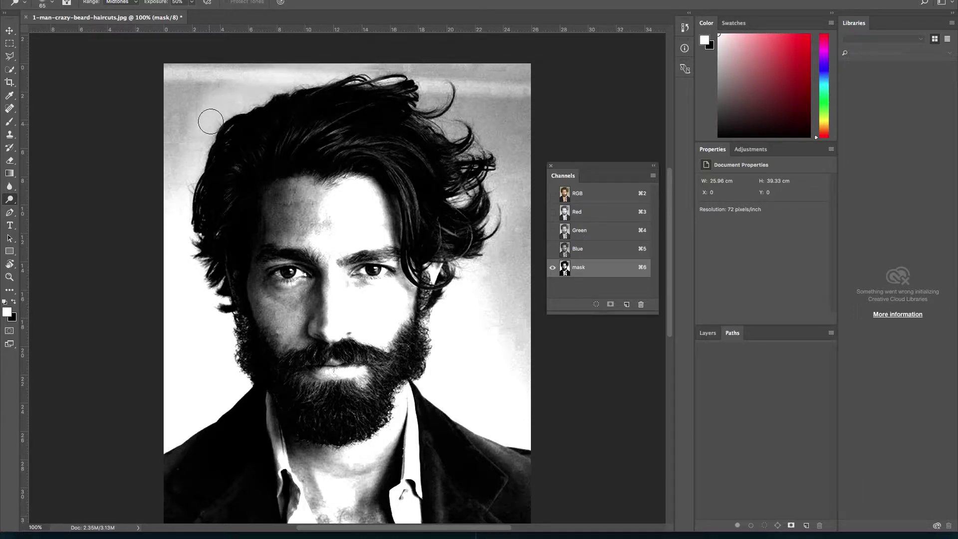
{"action": "left_click", "coordinate": [127, 3]}
With Dodge Range set to Highlights, whiten the grey background along the top, left and right hair.
{"action": "left_click", "coordinate": [125, 8]}
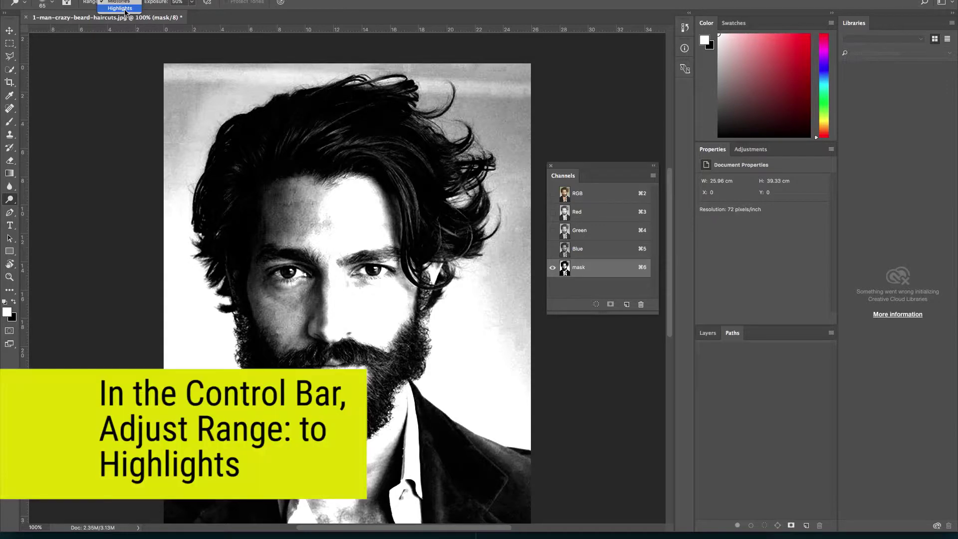
{"action": "mouse_move", "coordinate": [239, 96]}
{"action": "left_mouse_down"}
{"action": "mouse_move", "coordinate": [405, 69]}
{"action": "mouse_move", "coordinate": [436, 78]}
{"action": "mouse_move", "coordinate": [434, 96]}
{"action": "mouse_move", "coordinate": [455, 115]}
{"action": "mouse_move", "coordinate": [472, 107]}
{"action": "mouse_move", "coordinate": [461, 140]}
{"action": "mouse_move", "coordinate": [482, 142]}
{"action": "mouse_move", "coordinate": [451, 70]}
{"action": "mouse_move", "coordinate": [495, 190]}
{"action": "mouse_move", "coordinate": [496, 176]}
{"action": "mouse_move", "coordinate": [495, 246]}
{"action": "mouse_move", "coordinate": [480, 278]}
{"action": "mouse_move", "coordinate": [499, 252]}
{"action": "left_mouse_up"}
{"action": "mouse_move", "coordinate": [228, 88]}
{"action": "left_mouse_down"}
{"action": "mouse_move", "coordinate": [242, 96]}
{"action": "mouse_move", "coordinate": [208, 132]}
{"action": "mouse_move", "coordinate": [188, 237]}
{"action": "mouse_move", "coordinate": [194, 128]}
{"action": "mouse_move", "coordinate": [271, 70]}
{"action": "mouse_move", "coordinate": [210, 70]}
{"action": "mouse_move", "coordinate": [166, 157]}
{"action": "mouse_move", "coordinate": [186, 100]}
{"action": "mouse_move", "coordinate": [176, 86]}
{"action": "mouse_move", "coordinate": [169, 112]}
{"action": "mouse_move", "coordinate": [178, 96]}
{"action": "mouse_move", "coordinate": [300, 68]}
{"action": "mouse_move", "coordinate": [487, 86]}
{"action": "mouse_move", "coordinate": [424, 75]}
{"action": "mouse_move", "coordinate": [466, 77]}
{"action": "mouse_move", "coordinate": [513, 145]}
{"action": "mouse_move", "coordinate": [507, 160]}
{"action": "mouse_move", "coordinate": [488, 141]}
{"action": "mouse_move", "coordinate": [452, 130]}
{"action": "mouse_move", "coordinate": [449, 137]}
{"action": "mouse_move", "coordinate": [504, 82]}
{"action": "mouse_move", "coordinate": [502, 230]}
{"action": "mouse_move", "coordinate": [513, 254]}
{"action": "mouse_move", "coordinate": [528, 104]}
{"action": "left_mouse_up"}
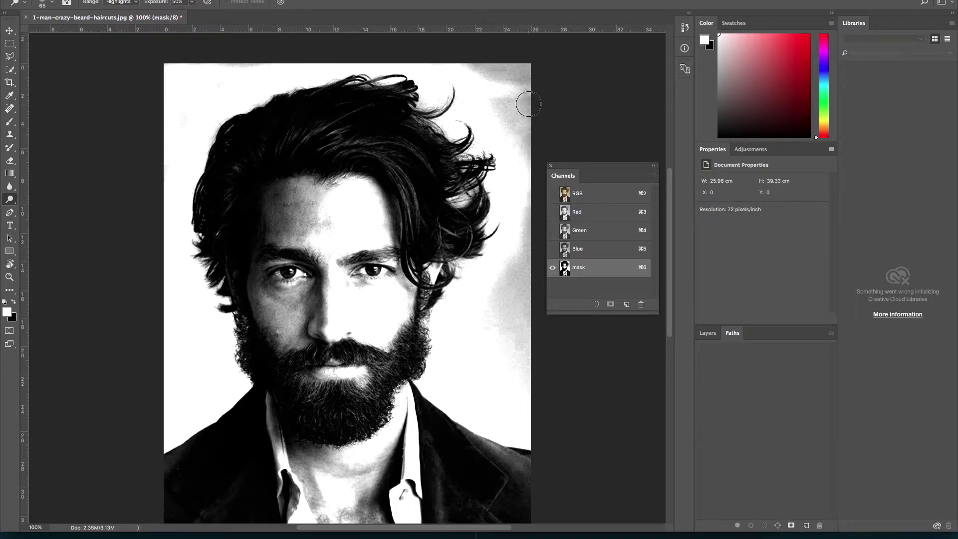
{"action": "left_click_drag", "start_coordinate": [477, 70], "coordinate": [491, 90]}
{"action": "mouse_move", "coordinate": [491, 91]}
{"action": "left_mouse_down"}
{"action": "mouse_move", "coordinate": [477, 73]}
{"action": "mouse_move", "coordinate": [529, 75]}
{"action": "mouse_move", "coordinate": [513, 70]}
{"action": "mouse_move", "coordinate": [519, 79]}
{"action": "mouse_move", "coordinate": [526, 66]}
{"action": "mouse_move", "coordinate": [502, 103]}
{"action": "mouse_move", "coordinate": [516, 117]}
{"action": "mouse_move", "coordinate": [504, 100]}
{"action": "mouse_move", "coordinate": [519, 271]}
{"action": "mouse_move", "coordinate": [528, 214]}
{"action": "mouse_move", "coordinate": [517, 342]}
{"action": "mouse_move", "coordinate": [502, 284]}
{"action": "mouse_move", "coordinate": [511, 347]}
{"action": "mouse_move", "coordinate": [525, 217]}
{"action": "left_mouse_up"}
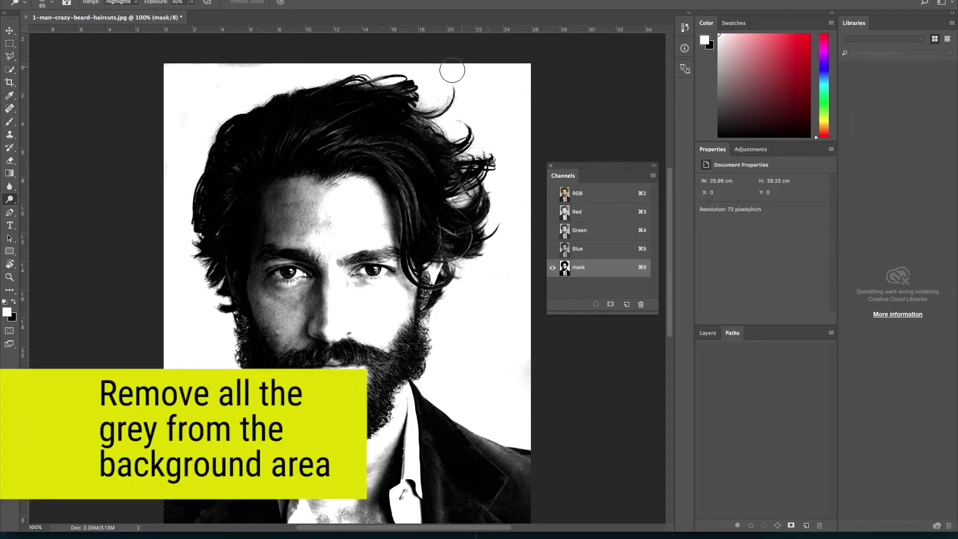
{"action": "left_click_drag", "start_coordinate": [247, 71], "coordinate": [233, 66]}
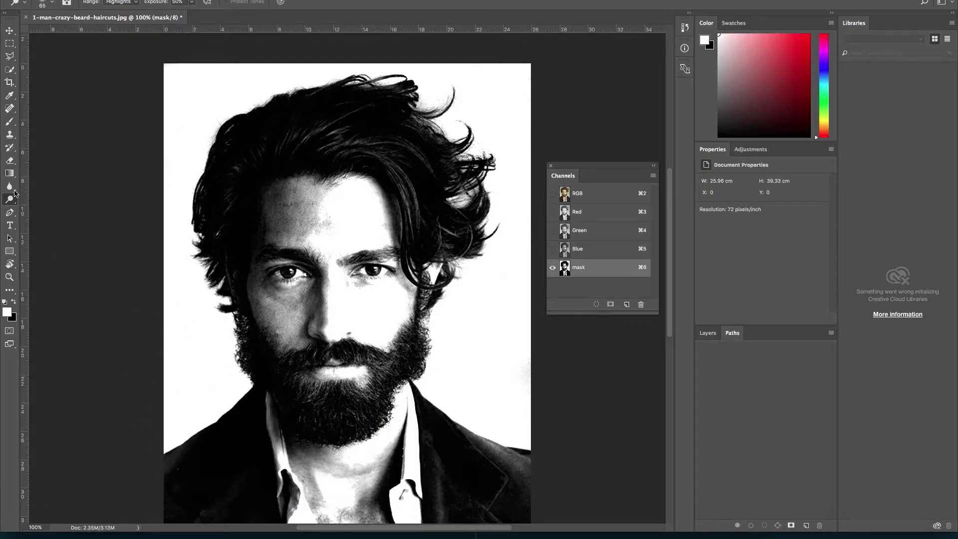
{"action": "left_click", "coordinate": [9, 124]}
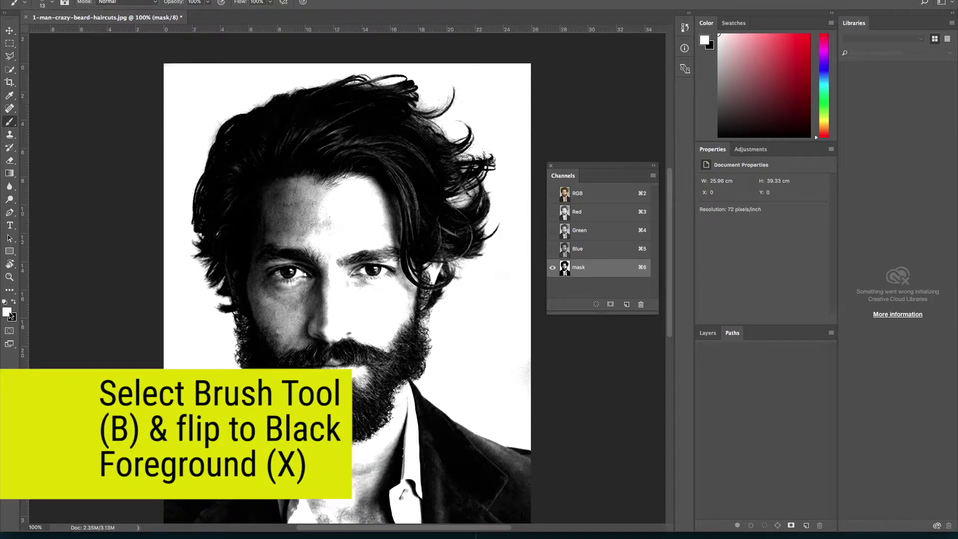
Using a black brush at size 90, paint the forehead, right cheek and jacket streaks solid black.
{"action": "key", "text": "x"}
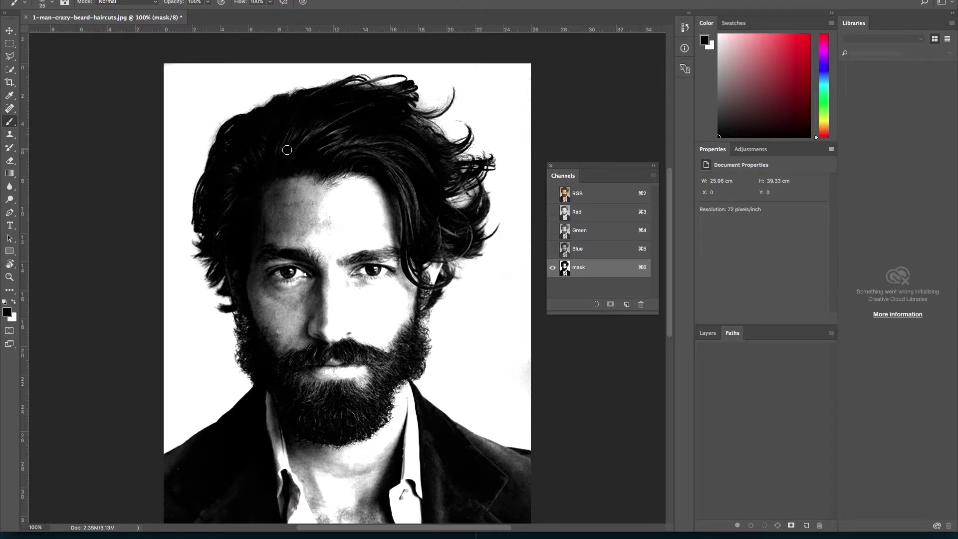
{"action": "key", "text": "bracketright"}
{"action": "key", "text": "bracketright"}
{"action": "key", "text": "bracketright"}
{"action": "key", "text": "bracketright"}
{"action": "key", "text": "bracketright"}
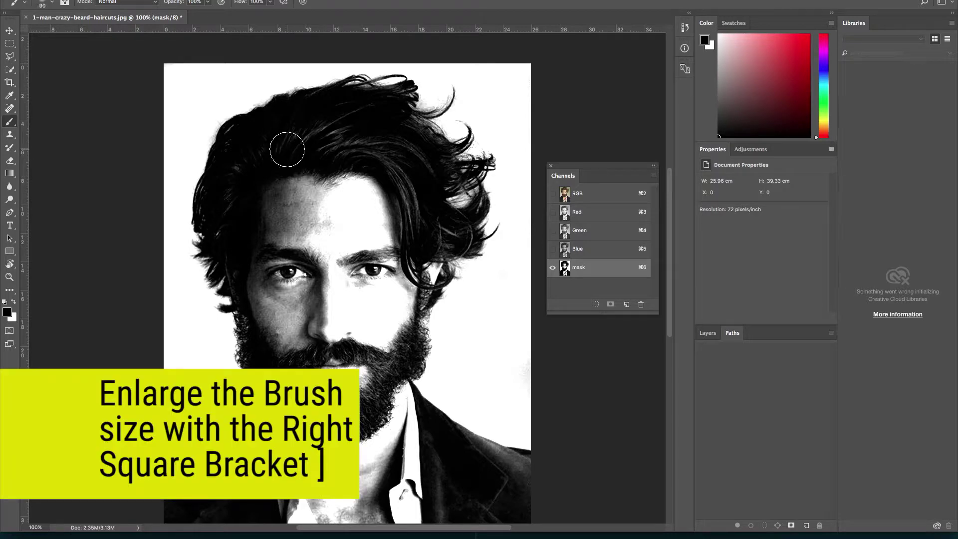
{"action": "mouse_move", "coordinate": [304, 199]}
{"action": "left_mouse_down"}
{"action": "mouse_move", "coordinate": [374, 223]}
{"action": "mouse_move", "coordinate": [379, 424]}
{"action": "mouse_move", "coordinate": [415, 509]}
{"action": "mouse_move", "coordinate": [280, 506]}
{"action": "mouse_move", "coordinate": [287, 451]}
{"action": "mouse_move", "coordinate": [274, 398]}
{"action": "mouse_move", "coordinate": [384, 434]}
{"action": "mouse_move", "coordinate": [361, 484]}
{"action": "mouse_move", "coordinate": [301, 456]}
{"action": "mouse_move", "coordinate": [324, 499]}
{"action": "mouse_move", "coordinate": [343, 449]}
{"action": "mouse_move", "coordinate": [359, 486]}
{"action": "mouse_move", "coordinate": [409, 491]}
{"action": "mouse_move", "coordinate": [435, 506]}
{"action": "mouse_move", "coordinate": [413, 424]}
{"action": "mouse_move", "coordinate": [342, 312]}
{"action": "mouse_move", "coordinate": [385, 291]}
{"action": "mouse_move", "coordinate": [345, 234]}
{"action": "mouse_move", "coordinate": [327, 290]}
{"action": "mouse_move", "coordinate": [294, 219]}
{"action": "mouse_move", "coordinate": [265, 224]}
{"action": "mouse_move", "coordinate": [237, 203]}
{"action": "mouse_move", "coordinate": [259, 156]}
{"action": "mouse_move", "coordinate": [359, 123]}
{"action": "mouse_move", "coordinate": [357, 160]}
{"action": "mouse_move", "coordinate": [406, 223]}
{"action": "mouse_move", "coordinate": [395, 150]}
{"action": "mouse_move", "coordinate": [417, 166]}
{"action": "mouse_move", "coordinate": [300, 235]}
{"action": "mouse_move", "coordinate": [293, 205]}
{"action": "mouse_move", "coordinate": [269, 205]}
{"action": "mouse_move", "coordinate": [257, 261]}
{"action": "mouse_move", "coordinate": [269, 321]}
{"action": "mouse_move", "coordinate": [286, 339]}
{"action": "mouse_move", "coordinate": [282, 256]}
{"action": "mouse_move", "coordinate": [301, 322]}
{"action": "mouse_move", "coordinate": [320, 320]}
{"action": "left_mouse_up"}
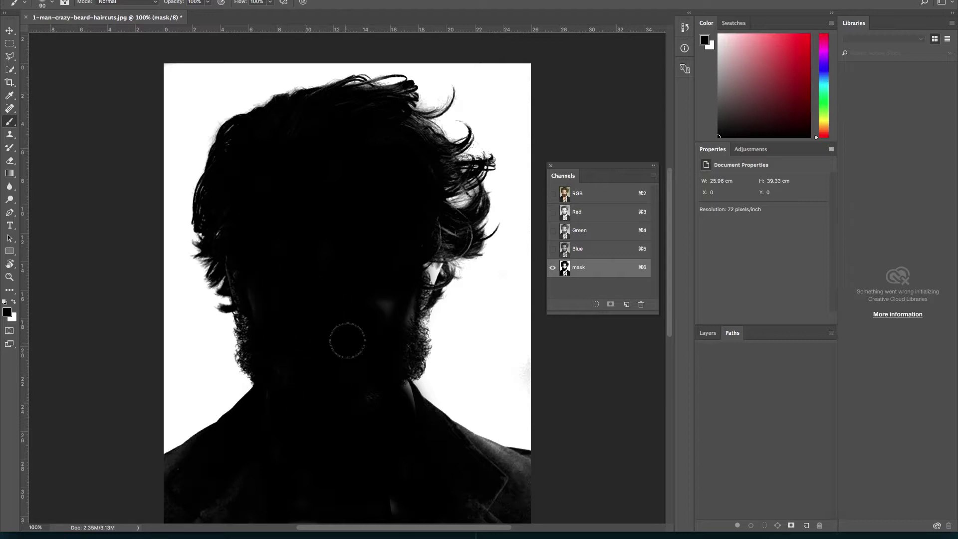
{"action": "left_click_drag", "start_coordinate": [378, 302], "coordinate": [391, 321]}
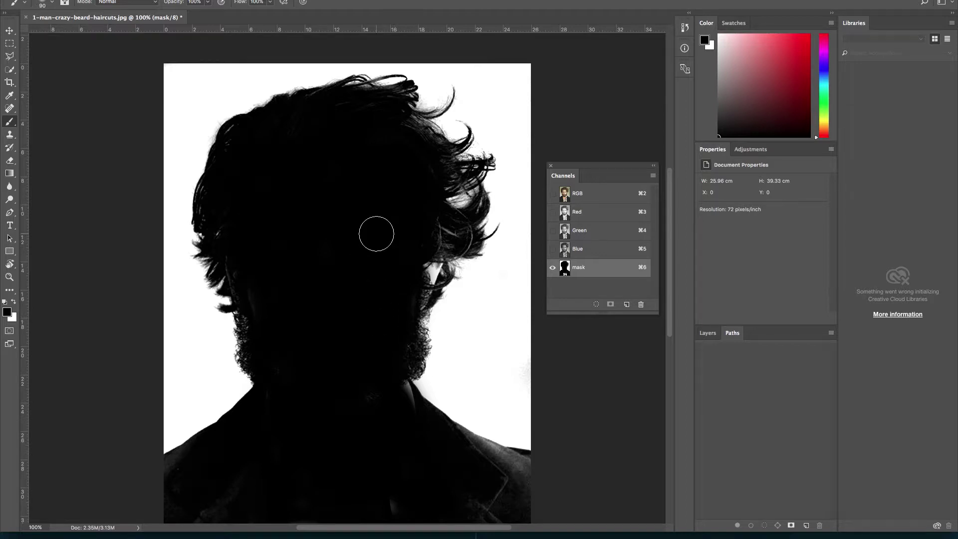
{"action": "key", "text": "bracketleft"}
{"action": "key", "text": "bracketleft"}
{"action": "key", "text": "bracketleft"}
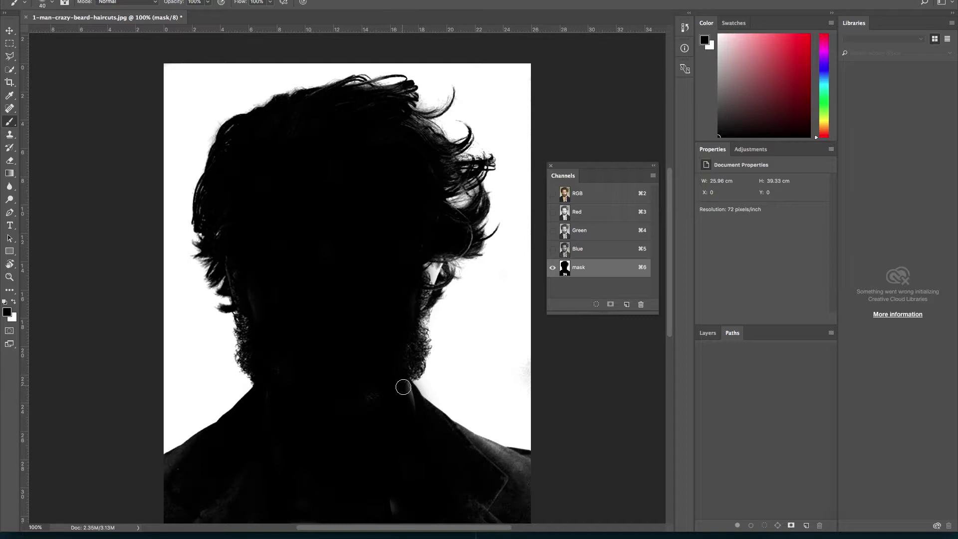
{"action": "left_click_drag", "start_coordinate": [508, 464], "coordinate": [531, 468]}
{"action": "mouse_move", "coordinate": [494, 501]}
{"action": "left_mouse_down"}
{"action": "mouse_move", "coordinate": [489, 506]}
{"action": "mouse_move", "coordinate": [523, 512]}
{"action": "left_mouse_up"}
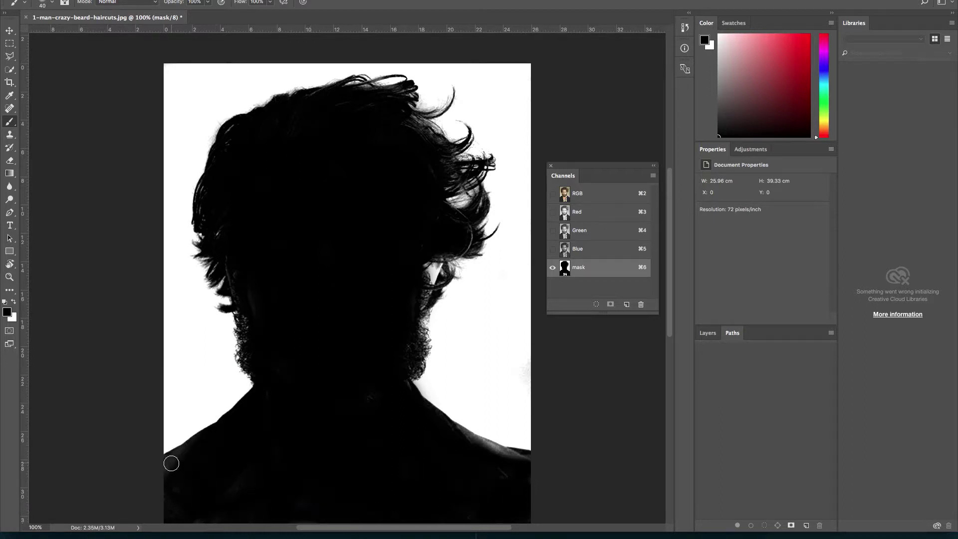
{"action": "key", "text": "ctrl+space"}
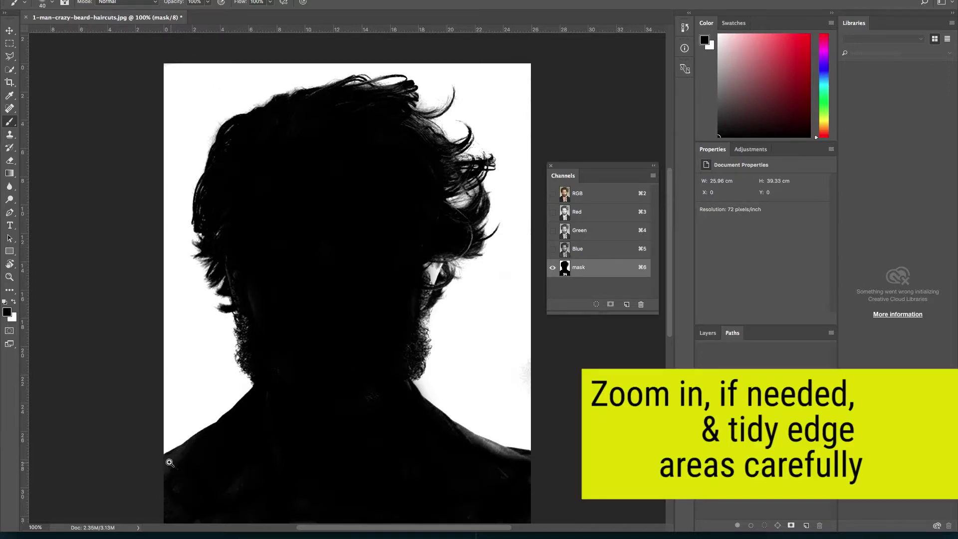
Zoom in and paint the grey fringe along the shoulder edge solid black with a smaller brush.
{"action": "mouse_move", "coordinate": [166, 462]}
{"action": "left_mouse_down"}
{"action": "mouse_move", "coordinate": [226, 424]}
{"action": "mouse_move", "coordinate": [192, 406]}
{"action": "left_mouse_up"}
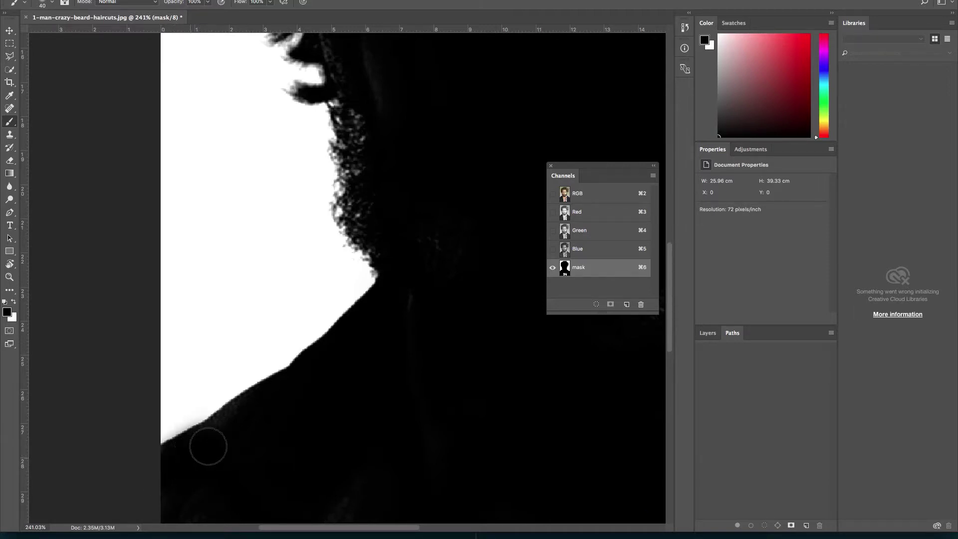
{"action": "scroll", "coordinate": [410, 376], "scroll_direction": "right", "scroll_amount": 4}
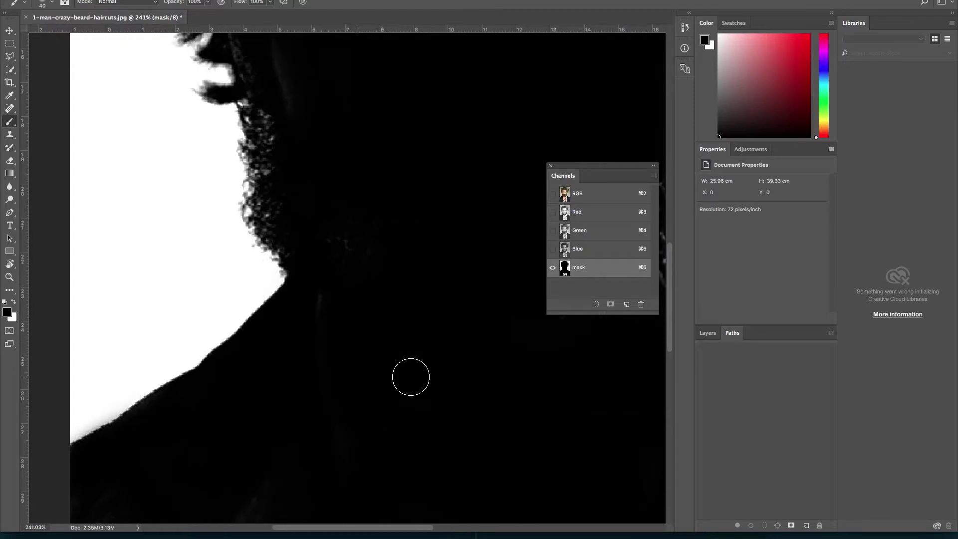
{"action": "scroll", "coordinate": [410, 376], "scroll_direction": "right", "scroll_amount": 6}
{"action": "scroll", "coordinate": [411, 377], "scroll_direction": "right", "scroll_amount": 3}
{"action": "scroll", "coordinate": [410, 376], "scroll_direction": "right", "scroll_amount": 3}
{"action": "scroll", "coordinate": [411, 376], "scroll_direction": "right", "scroll_amount": 3}
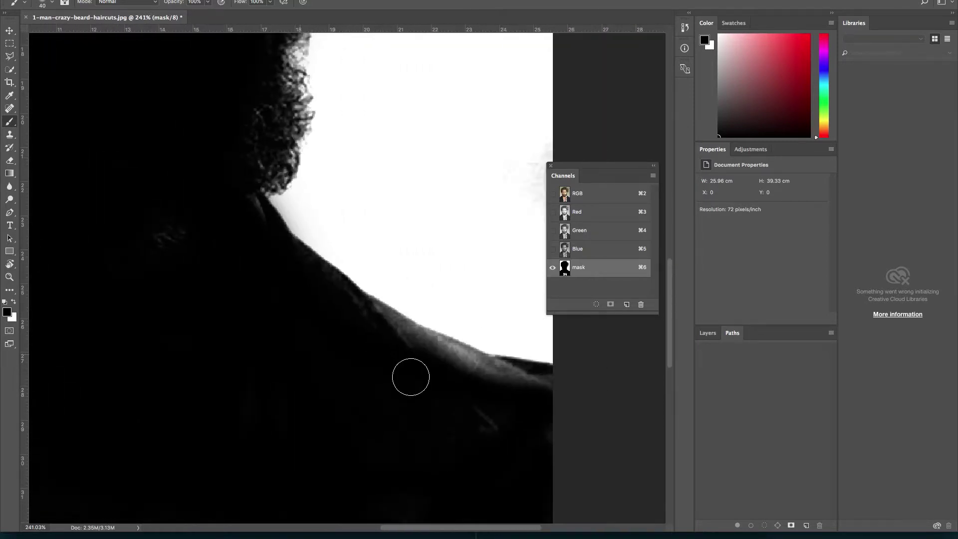
{"action": "mouse_move", "coordinate": [379, 338]}
{"action": "left_mouse_down"}
{"action": "mouse_move", "coordinate": [368, 318]}
{"action": "mouse_move", "coordinate": [447, 364]}
{"action": "left_mouse_up"}
{"action": "key", "text": "bracketleft"}
{"action": "mouse_move", "coordinate": [430, 345]}
{"action": "left_mouse_down"}
{"action": "mouse_move", "coordinate": [421, 337]}
{"action": "mouse_move", "coordinate": [477, 368]}
{"action": "mouse_move", "coordinate": [552, 385]}
{"action": "mouse_move", "coordinate": [485, 428]}
{"action": "left_mouse_up"}
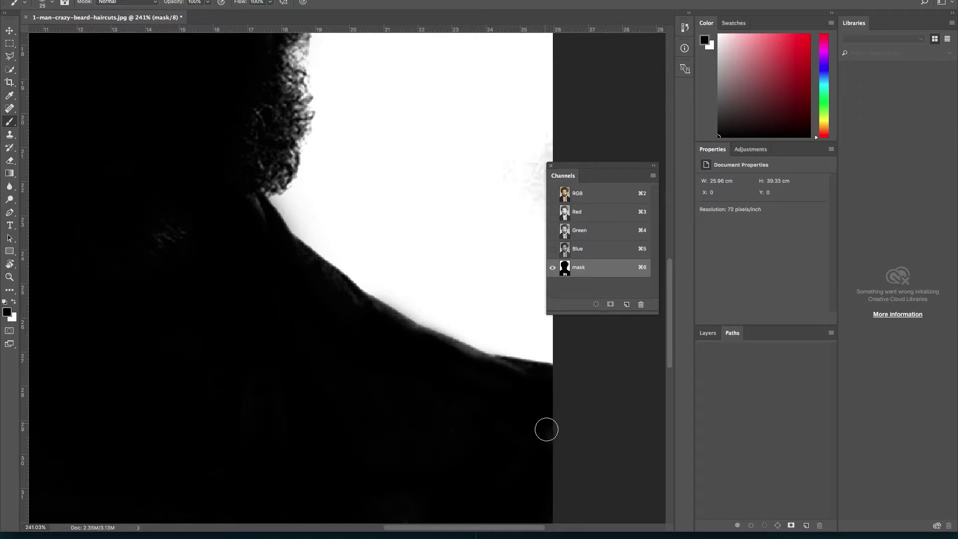
{"action": "mouse_move", "coordinate": [456, 352]}
{"action": "left_mouse_down"}
{"action": "mouse_move", "coordinate": [485, 371]}
{"action": "mouse_move", "coordinate": [549, 382]}
{"action": "left_mouse_up"}
Blacken the grey speckle, neck fringe and hair strand, then zoom back out to 100%.
{"action": "left_click_drag", "start_coordinate": [179, 234], "coordinate": [160, 236]}
{"action": "scroll", "coordinate": [161, 236], "scroll_direction": "up", "scroll_amount": 5}
{"action": "scroll", "coordinate": [161, 235], "scroll_direction": "left", "scroll_amount": 3}
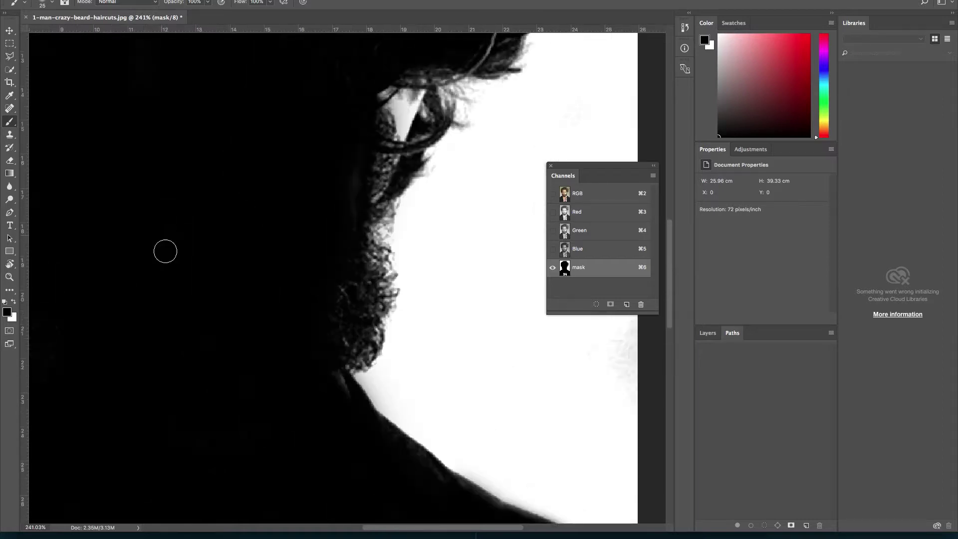
{"action": "left_click_drag", "start_coordinate": [340, 388], "coordinate": [332, 377]}
{"action": "scroll", "coordinate": [319, 254], "scroll_direction": "up", "scroll_amount": 3}
{"action": "scroll", "coordinate": [319, 254], "scroll_direction": "right", "scroll_amount": 2}
{"action": "scroll", "coordinate": [319, 255], "scroll_direction": "up", "scroll_amount": 3}
{"action": "scroll", "coordinate": [319, 254], "scroll_direction": "up", "scroll_amount": 3}
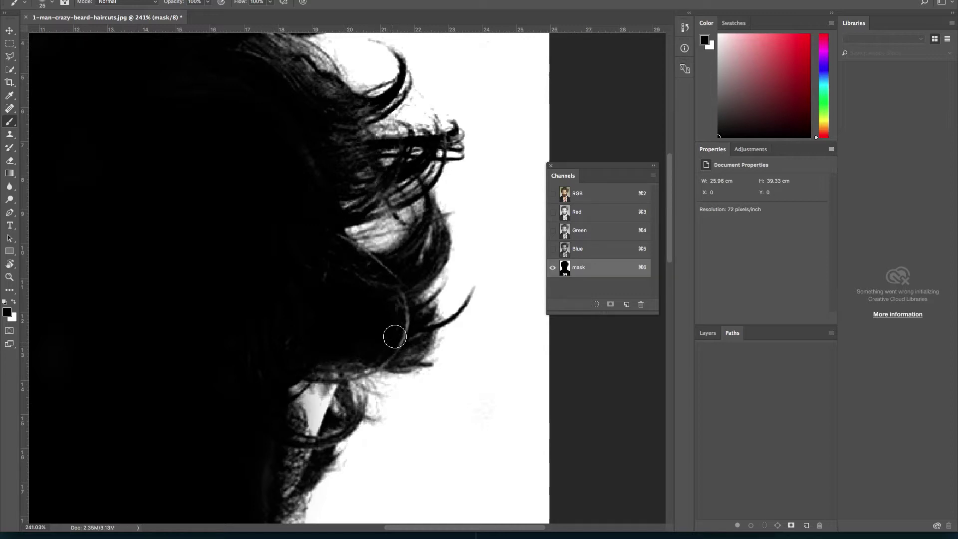
{"action": "left_click_drag", "start_coordinate": [400, 308], "coordinate": [394, 333]}
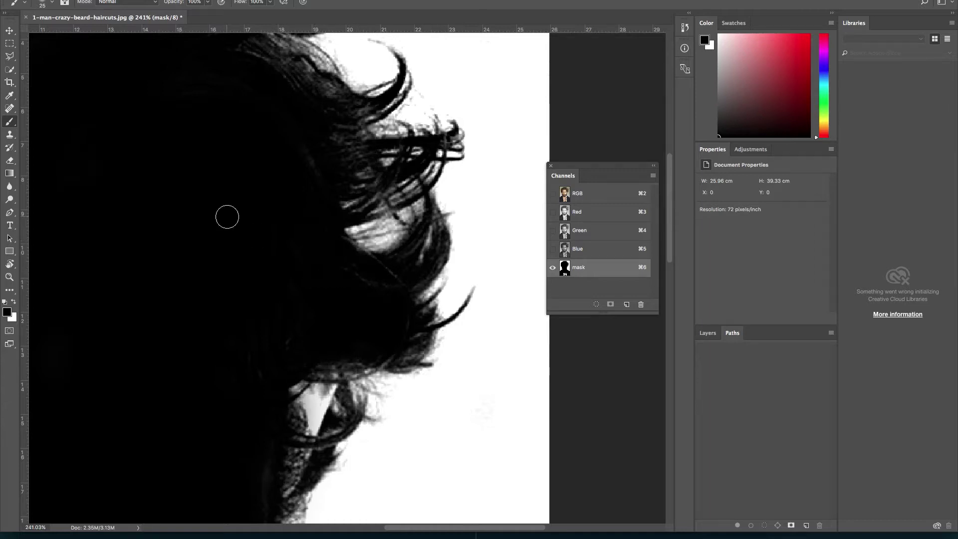
{"action": "scroll", "coordinate": [227, 217], "scroll_direction": "up", "scroll_amount": 5}
{"action": "scroll", "coordinate": [227, 217], "scroll_direction": "up", "scroll_amount": 2}
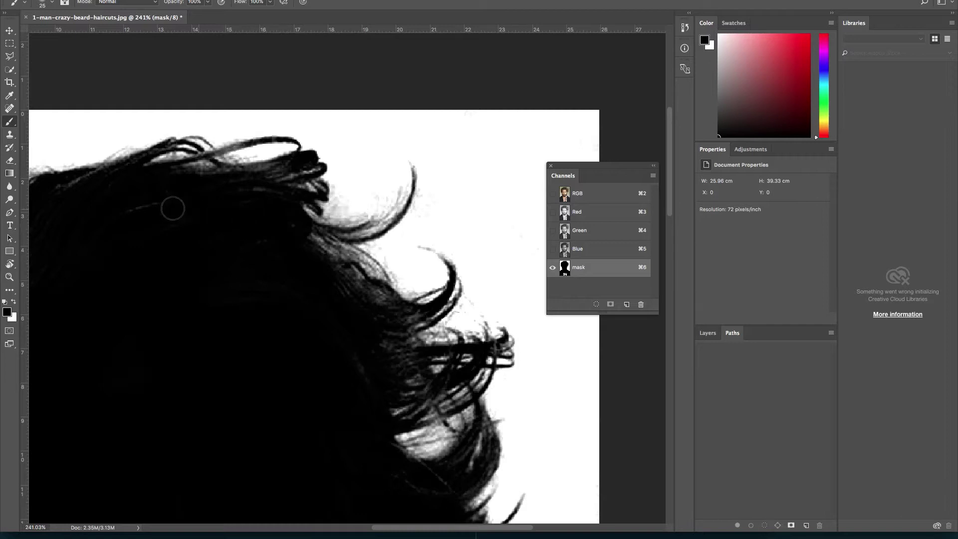
{"action": "scroll", "coordinate": [139, 207], "scroll_direction": "left", "scroll_amount": 1}
{"action": "scroll", "coordinate": [138, 207], "scroll_direction": "left", "scroll_amount": 5}
{"action": "scroll", "coordinate": [199, 209], "scroll_direction": "left", "scroll_amount": 3}
{"action": "scroll", "coordinate": [307, 193], "scroll_direction": "left", "scroll_amount": 1}
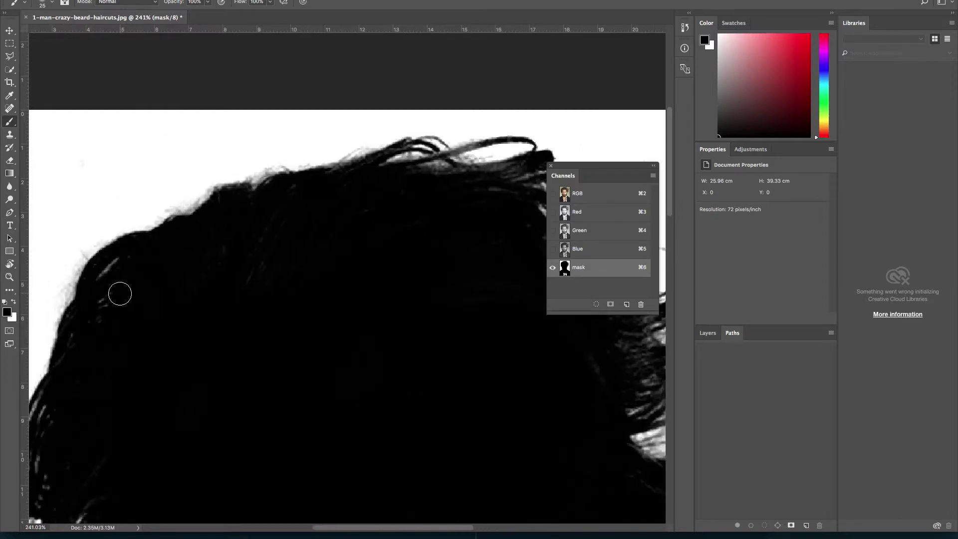
{"action": "scroll", "coordinate": [138, 315], "scroll_direction": "down", "scroll_amount": 5}
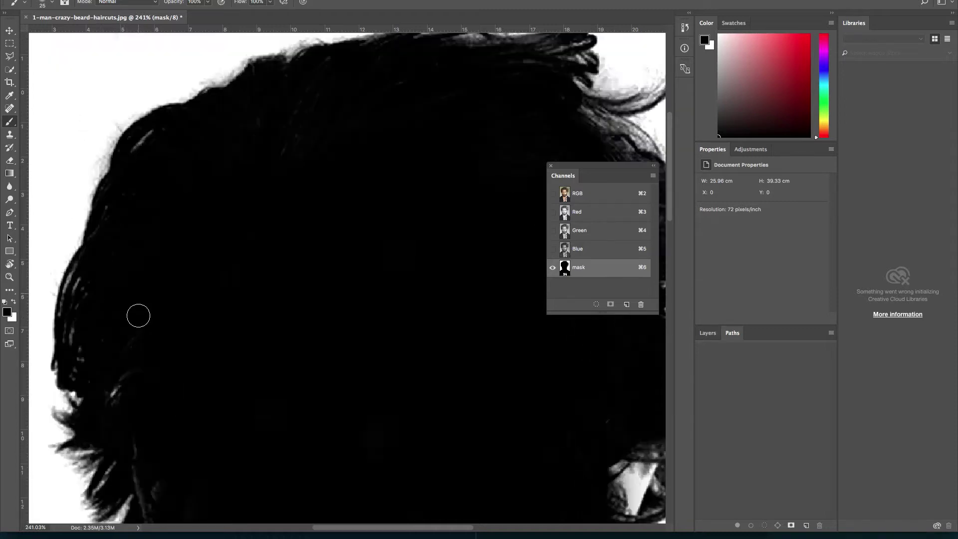
{"action": "scroll", "coordinate": [138, 314], "scroll_direction": "down", "scroll_amount": 5}
{"action": "scroll", "coordinate": [174, 308], "scroll_direction": "left", "scroll_amount": 2}
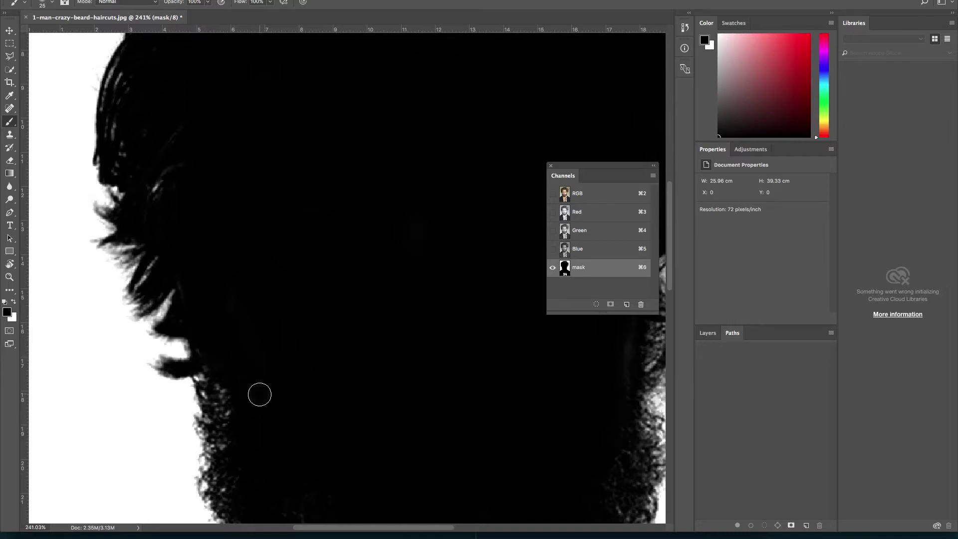
{"action": "key", "text": "ctrl+minus"}
{"action": "key", "text": "ctrl+minus"}
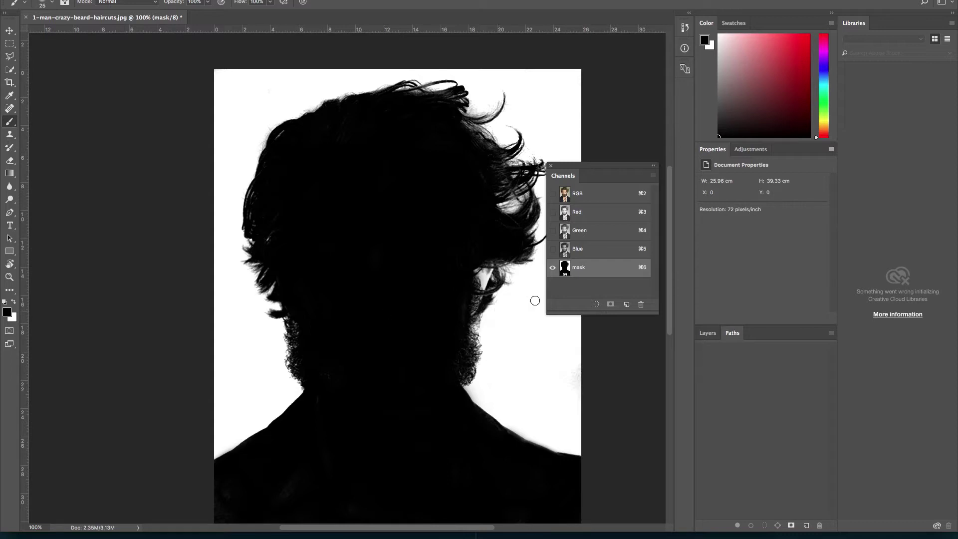
Load the mask channel as a selection, show the RGB channels, hide mask, and invert the selection.
{"action": "mouse_move", "coordinate": [568, 267]}
{"action": "left_mouse_down"}
{"action": "mouse_move", "coordinate": [608, 307]}
{"action": "mouse_move", "coordinate": [596, 305]}
{"action": "left_mouse_up"}
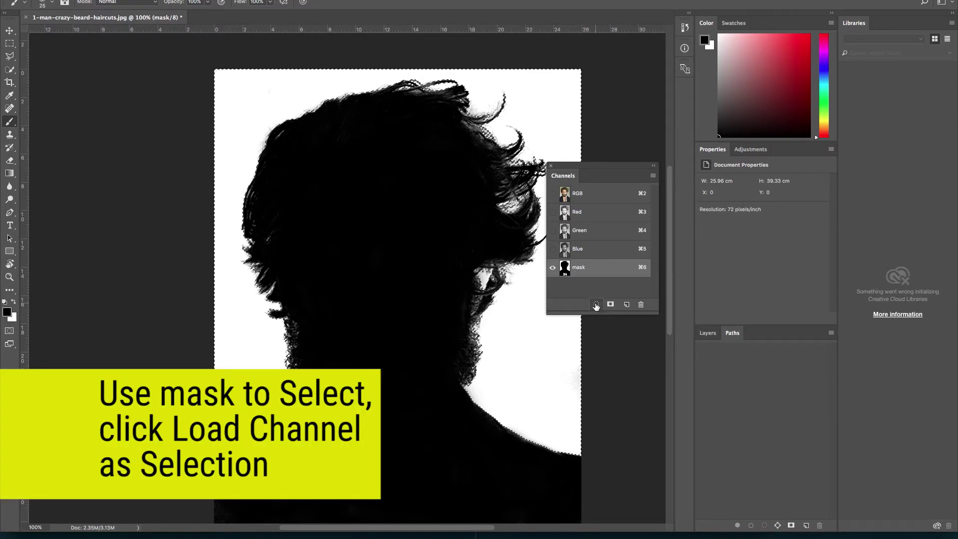
{"action": "left_click", "coordinate": [553, 193]}
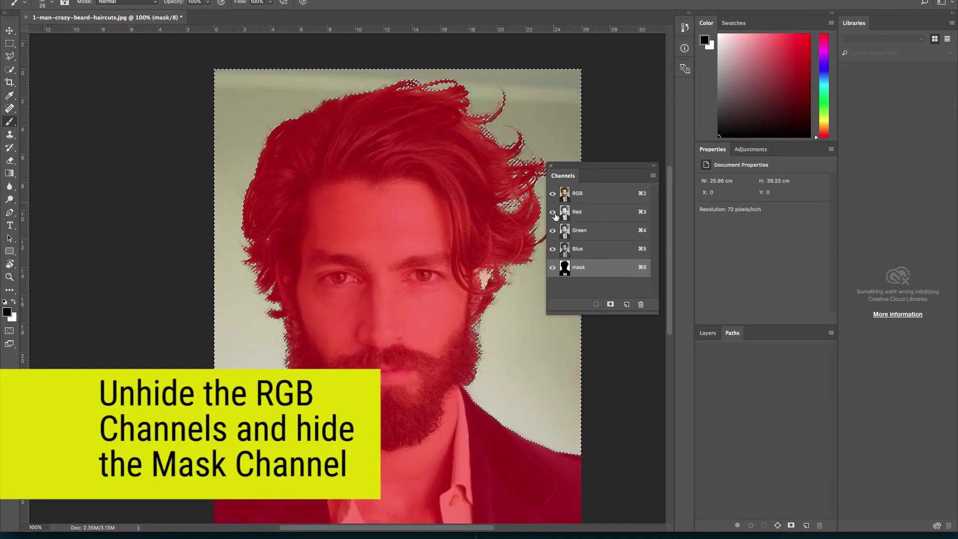
{"action": "left_click", "coordinate": [553, 267]}
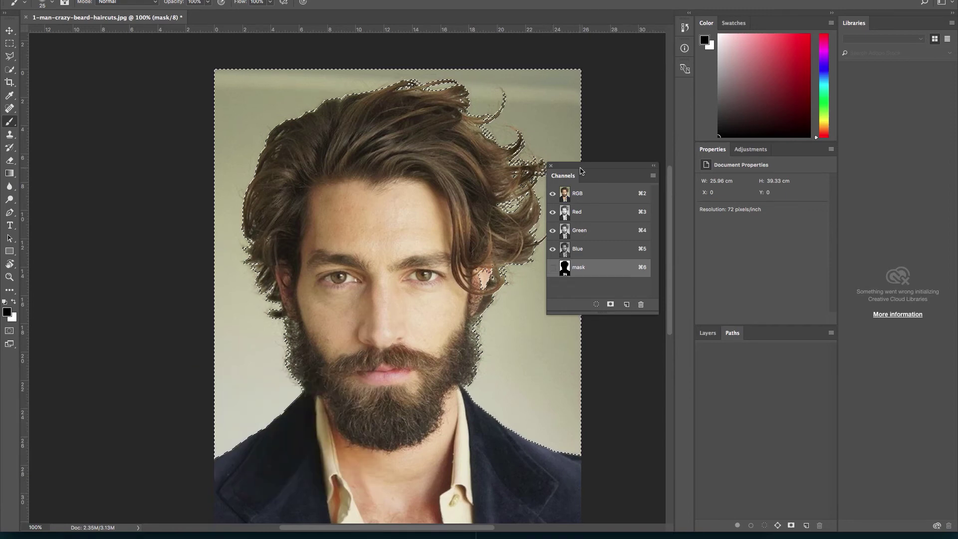
{"action": "left_click_drag", "start_coordinate": [580, 171], "coordinate": [618, 227]}
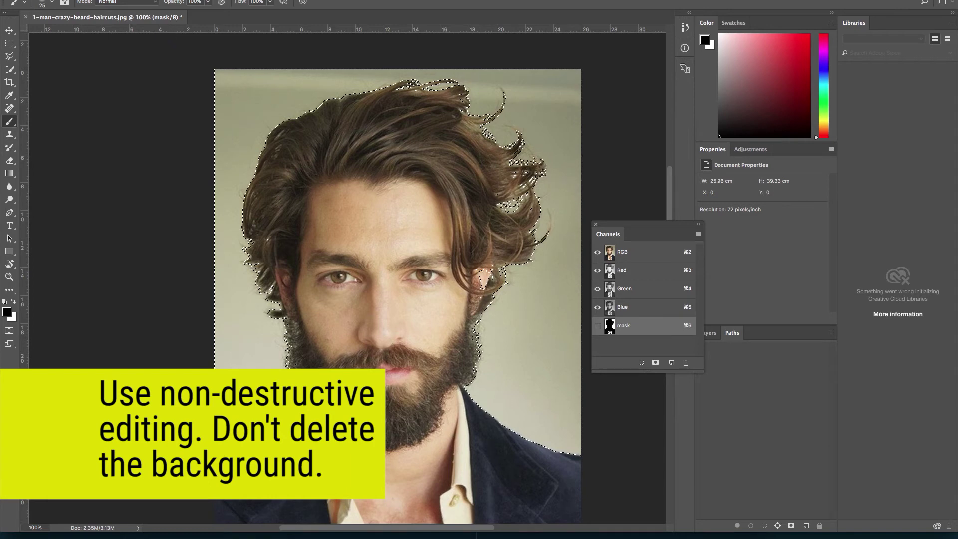
{"action": "left_click", "coordinate": [220, 1]}
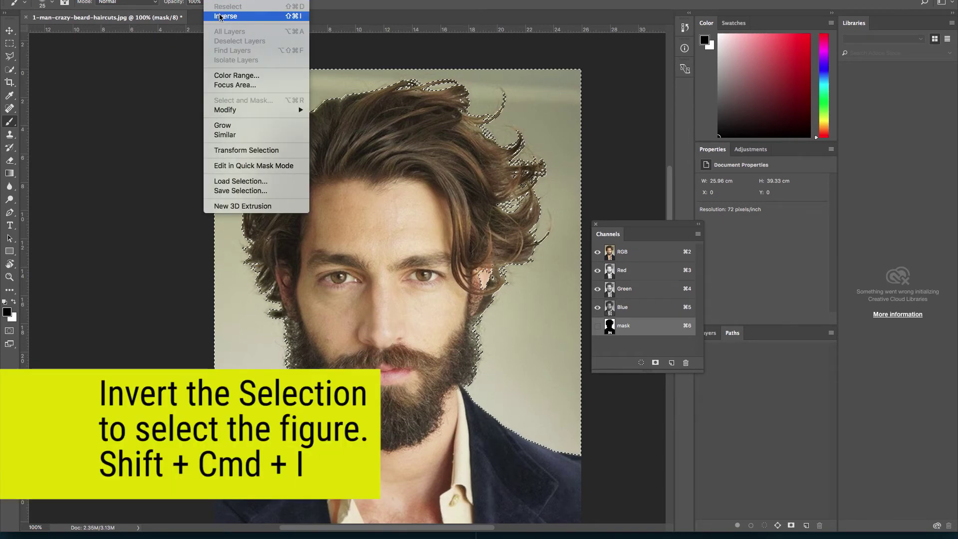
{"action": "left_click", "coordinate": [220, 17]}
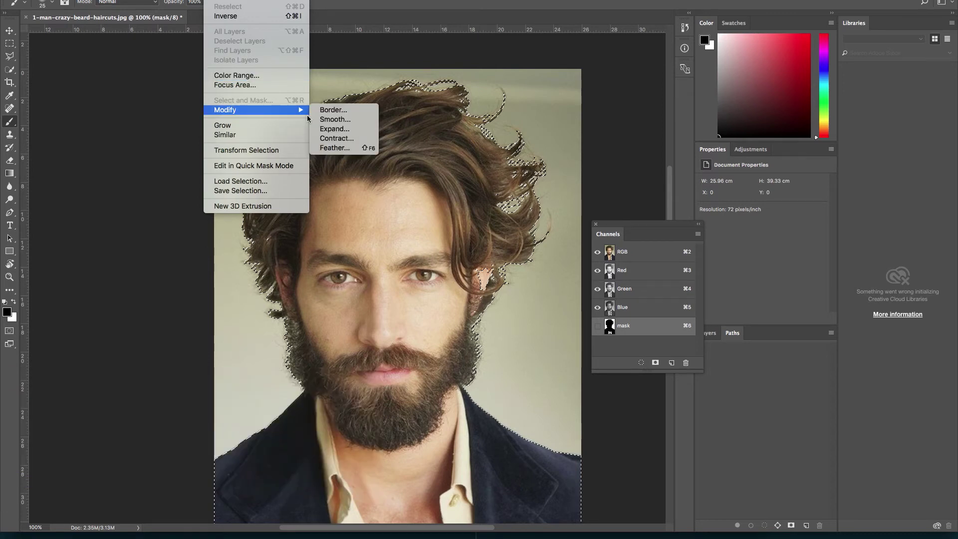
Feather the figure selection by a 0.5 pixel radius.
{"action": "left_click", "coordinate": [329, 148]}
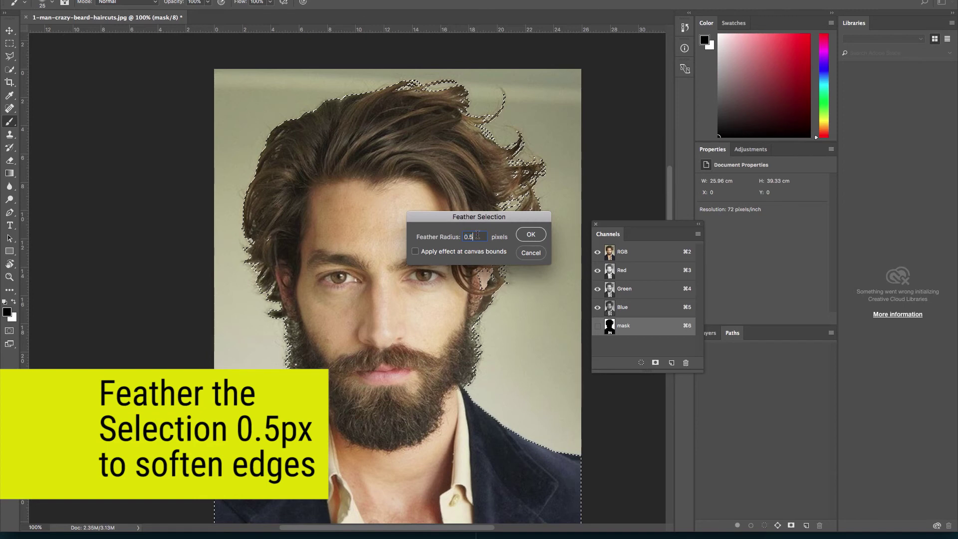
{"action": "type", "text": "0"}
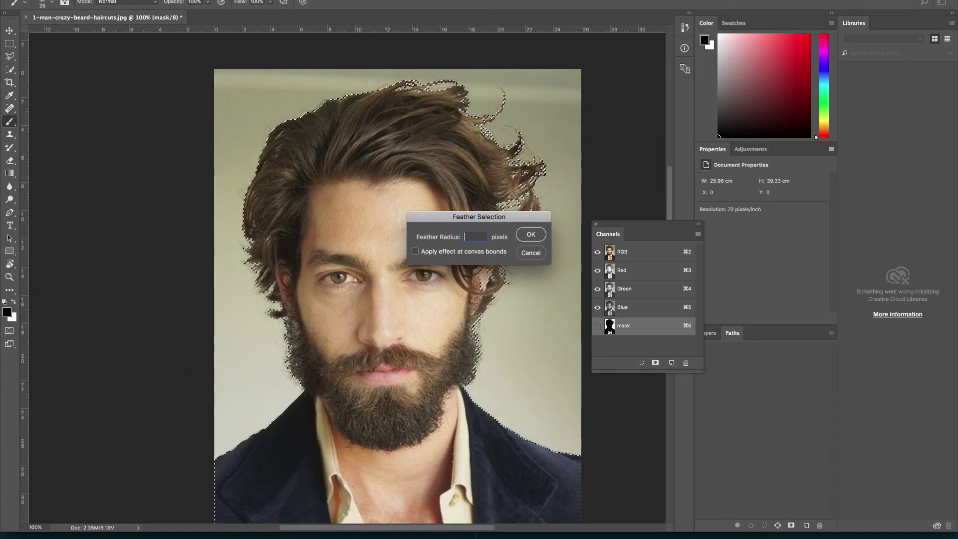
{"action": "type", "text": ".5"}
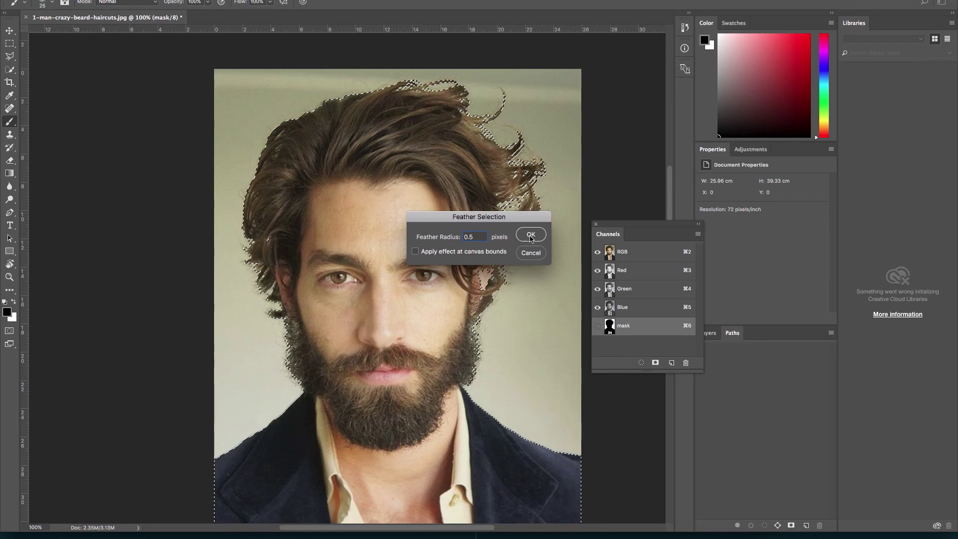
{"action": "left_click", "coordinate": [531, 237]}
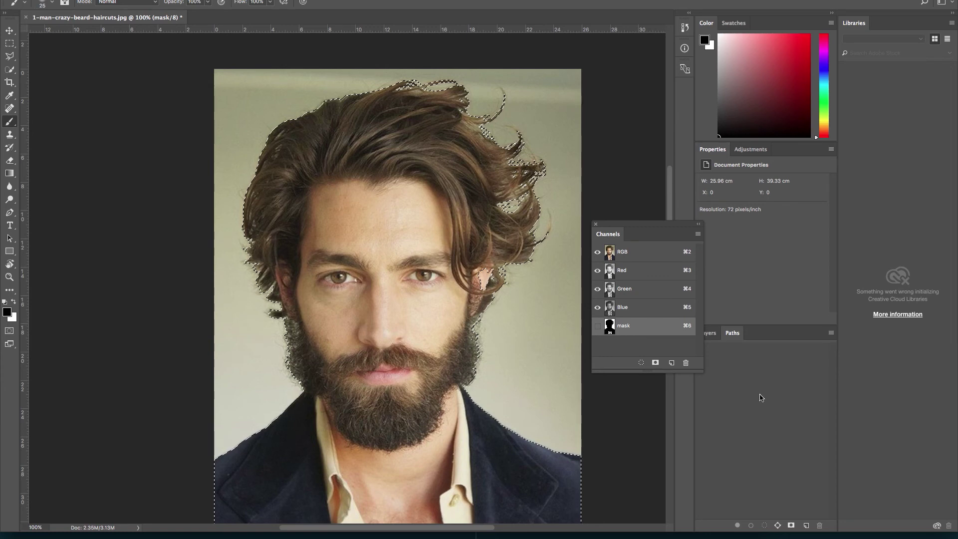
Float the Layers panel aside and add a layer mask to the portrait from the figure selection.
{"action": "left_click", "coordinate": [710, 332]}
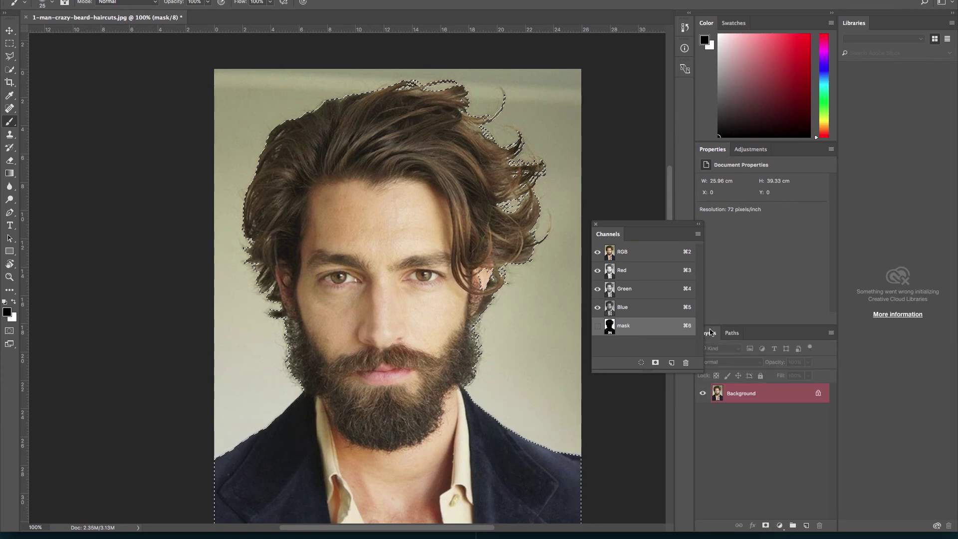
{"action": "left_click_drag", "start_coordinate": [564, 170], "coordinate": [532, 116]}
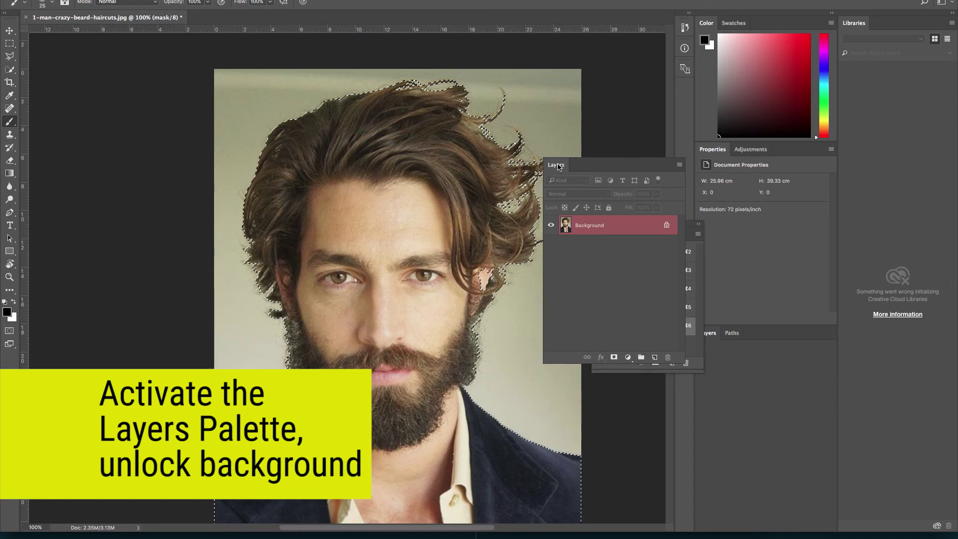
{"action": "left_click_drag", "start_coordinate": [433, 173], "coordinate": [78, 110]}
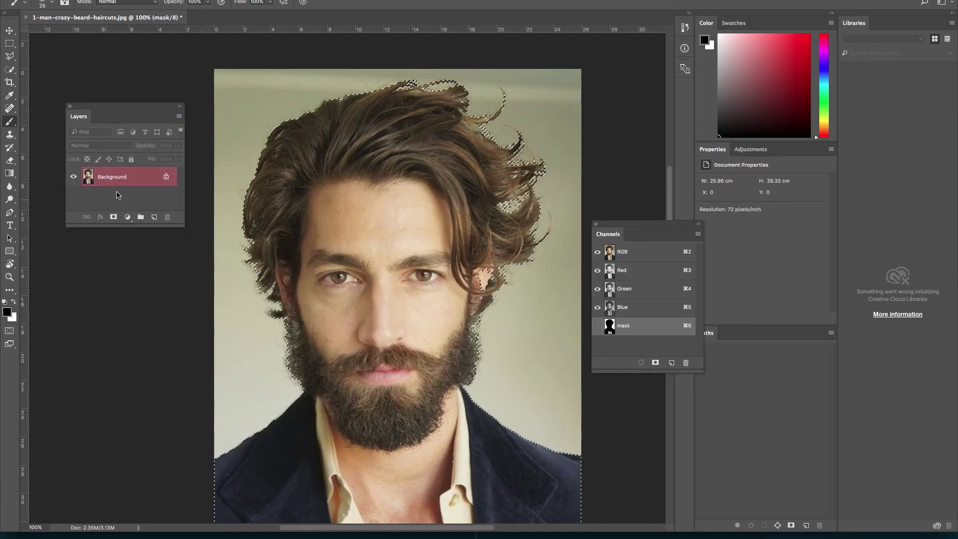
{"action": "left_click", "coordinate": [113, 217]}
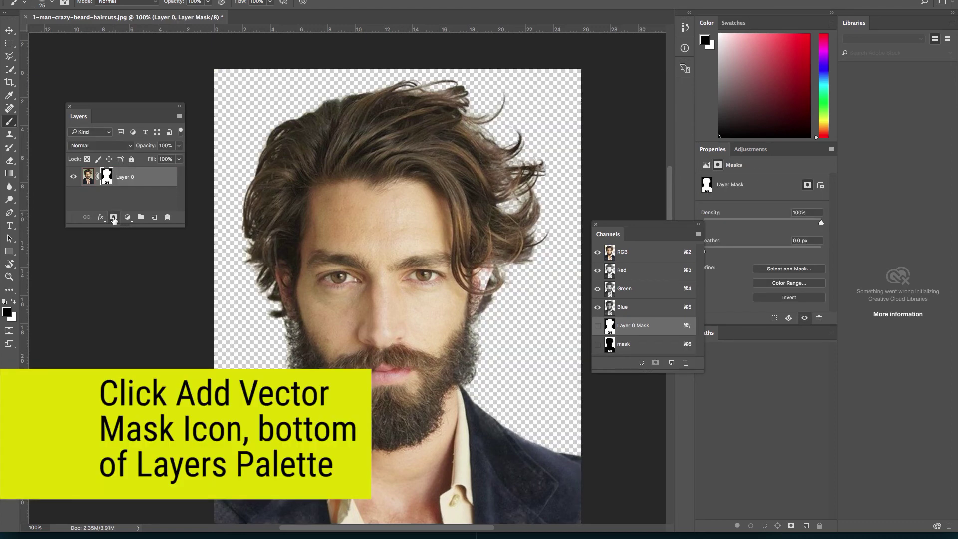